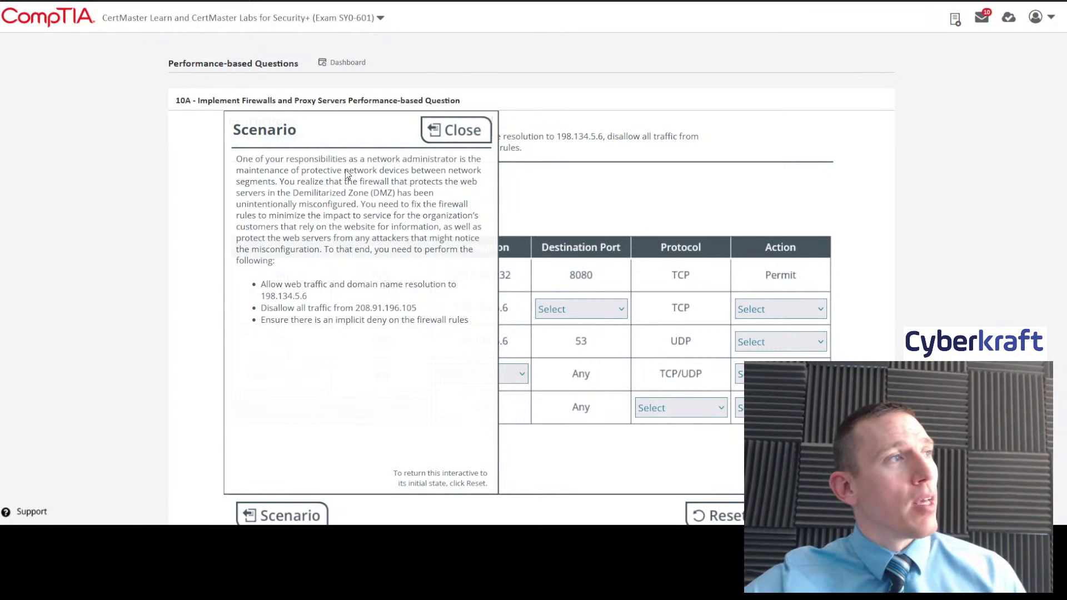
# Step: Close the scenario description to reveal the 10A firewall rules table
pyautogui.click(471, 130)
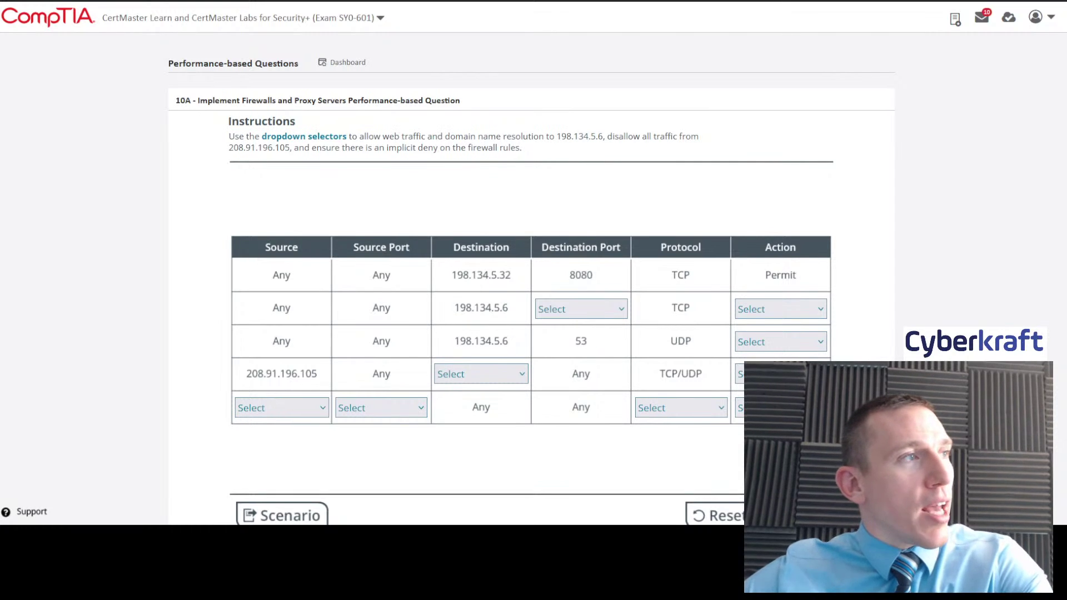
pyautogui.scroll(-1, 500, 278)
pyautogui.click(281, 448)
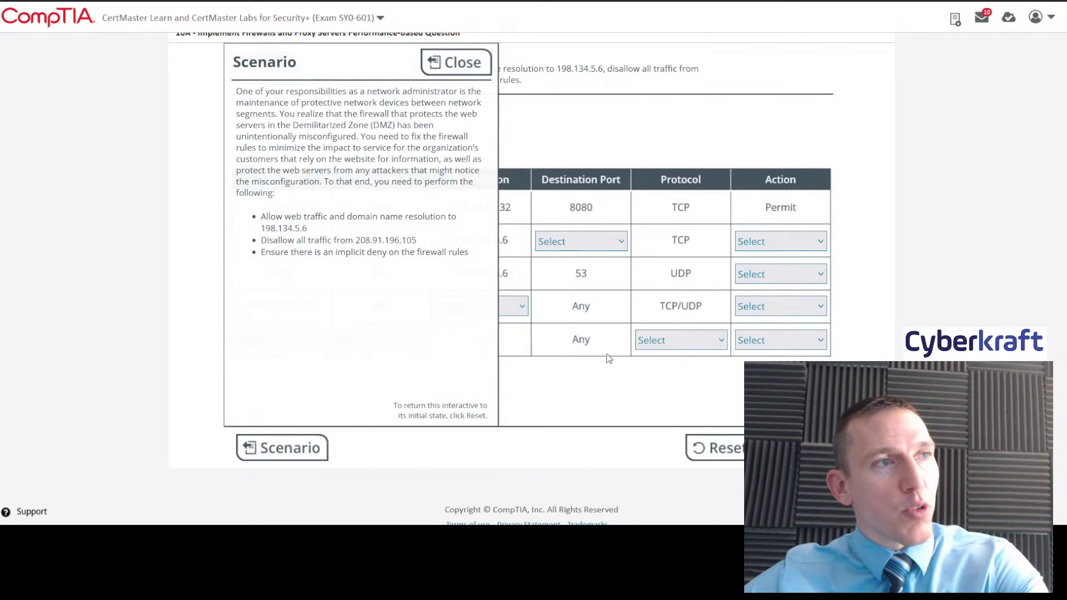
pyautogui.scroll(1, 612, 361)
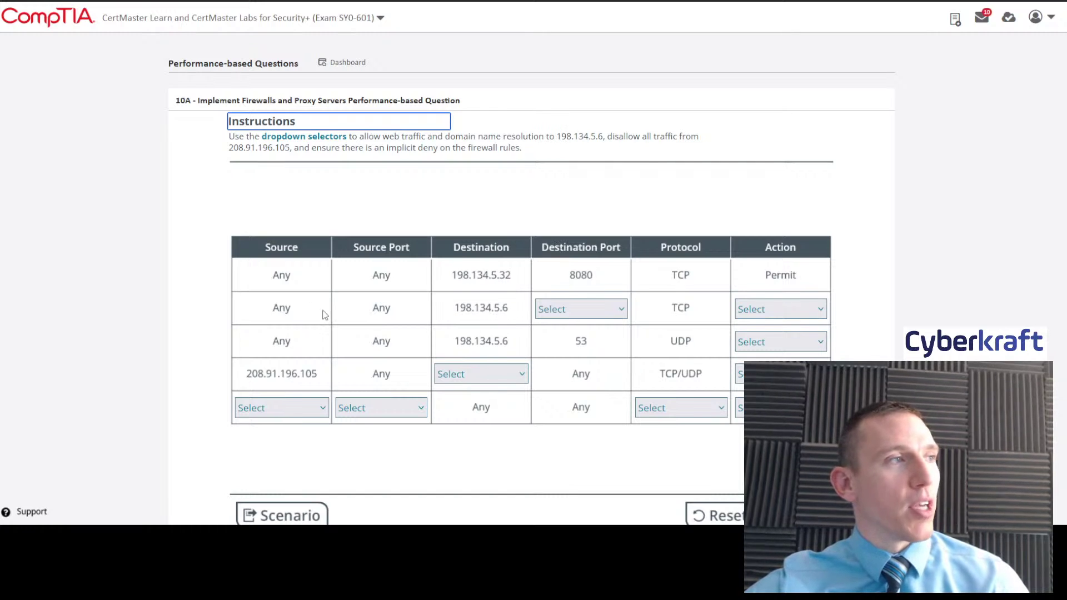
# Step: Reread the scenario, then set the UDP 53 and TCP 80 rules for 198.134.5.6 to Permit
pyautogui.click(287, 516)
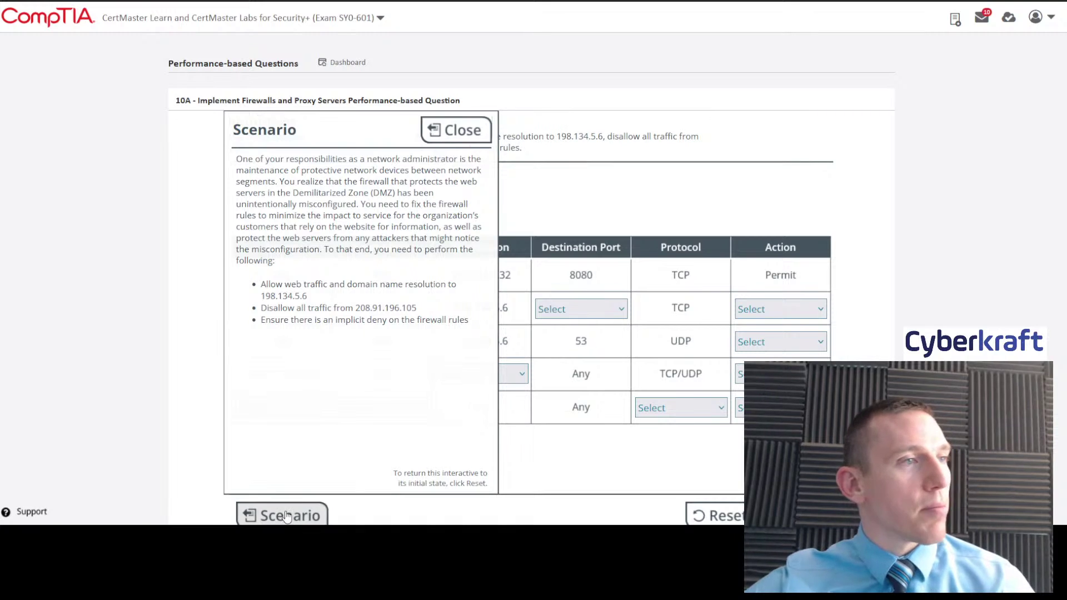
pyautogui.click(286, 516)
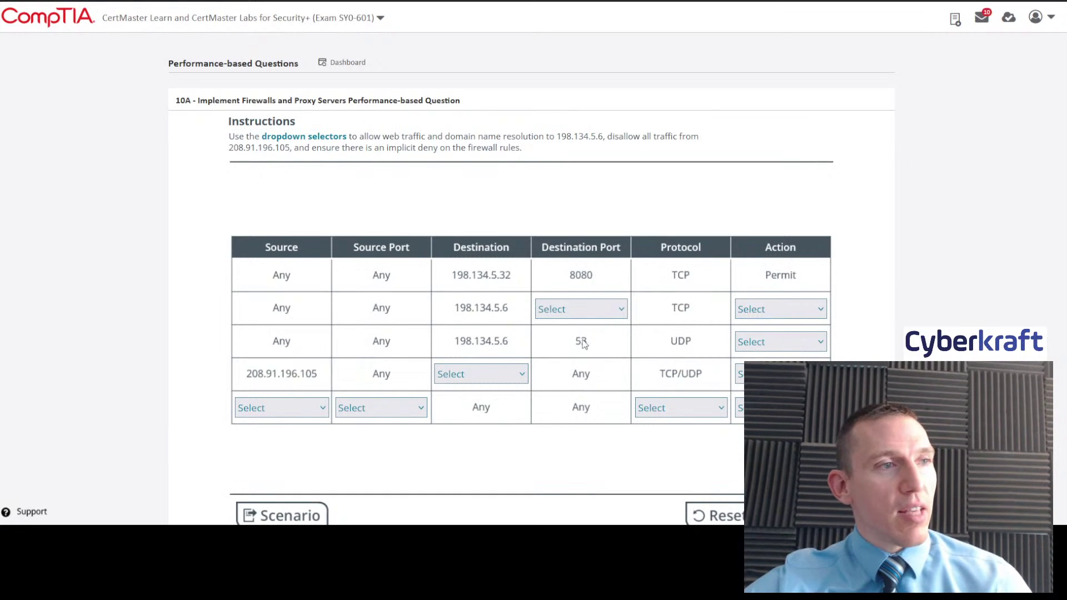
pyautogui.click(273, 512)
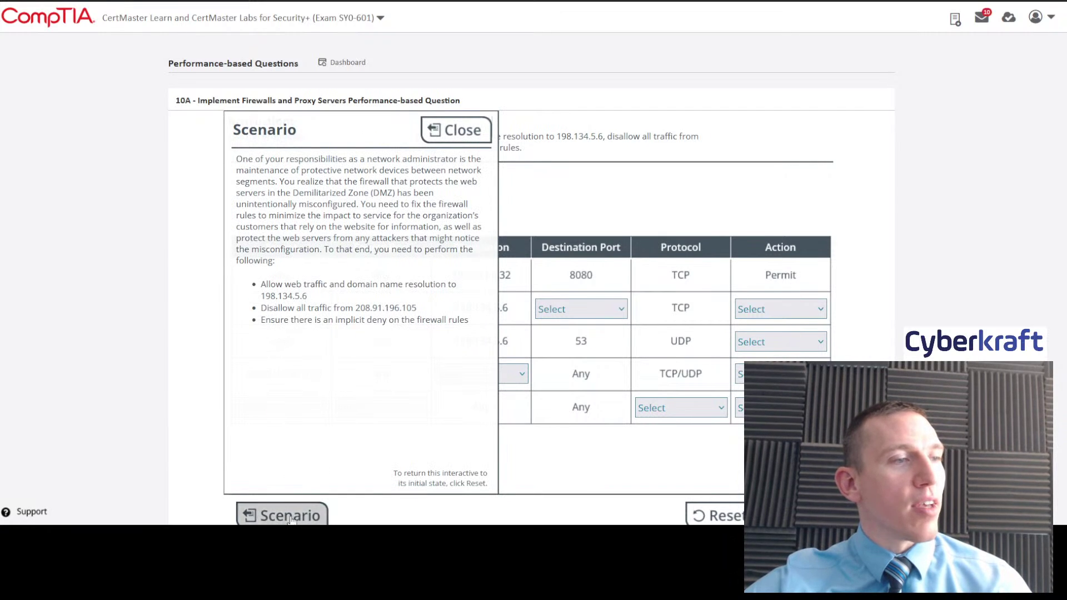
pyautogui.click(281, 515)
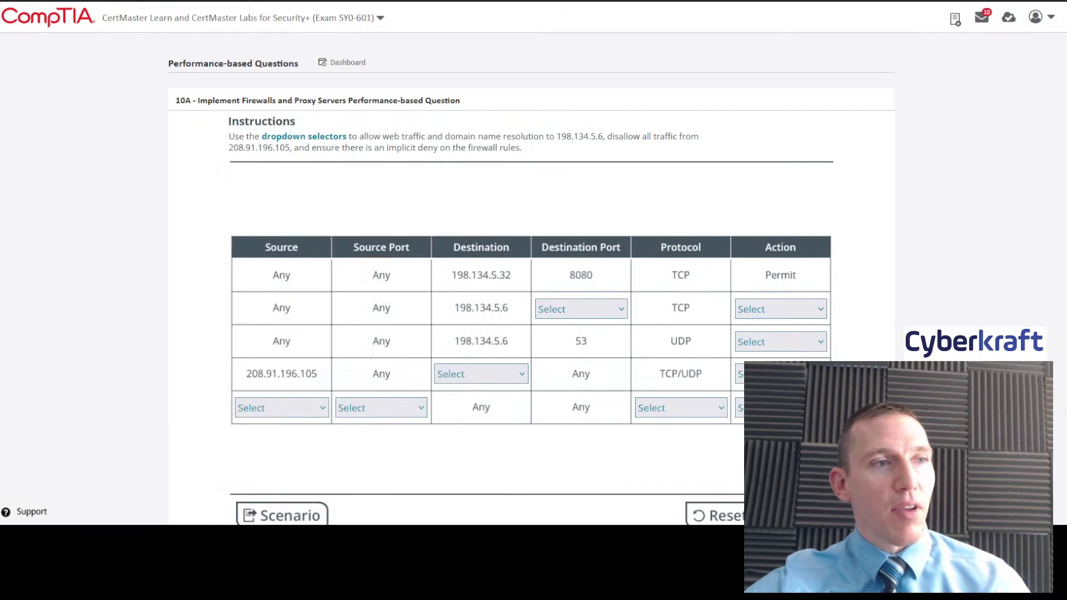
pyautogui.click(781, 342)
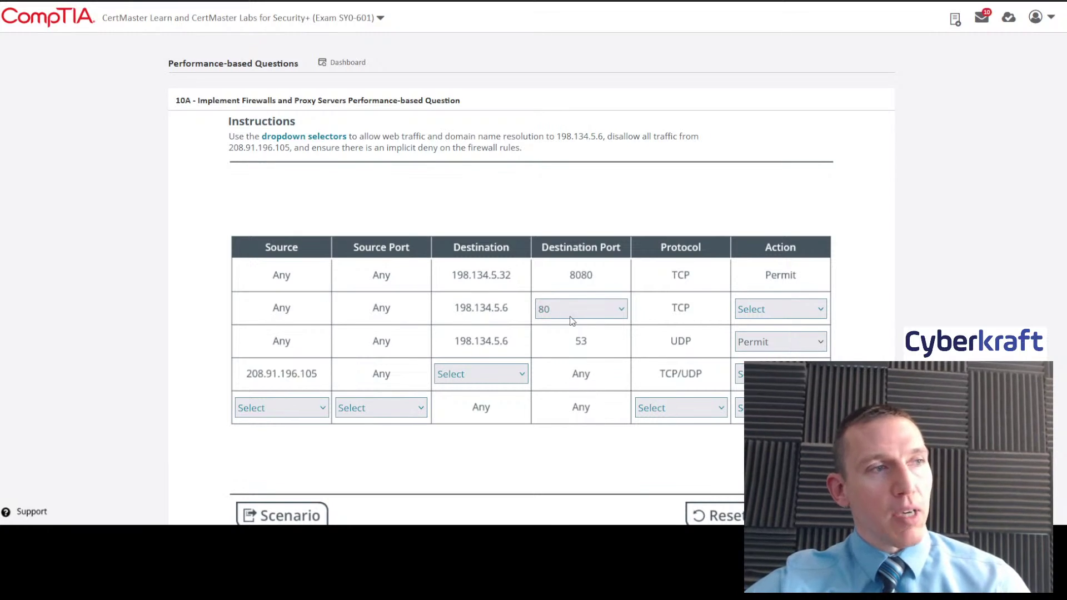
pyautogui.click(795, 309)
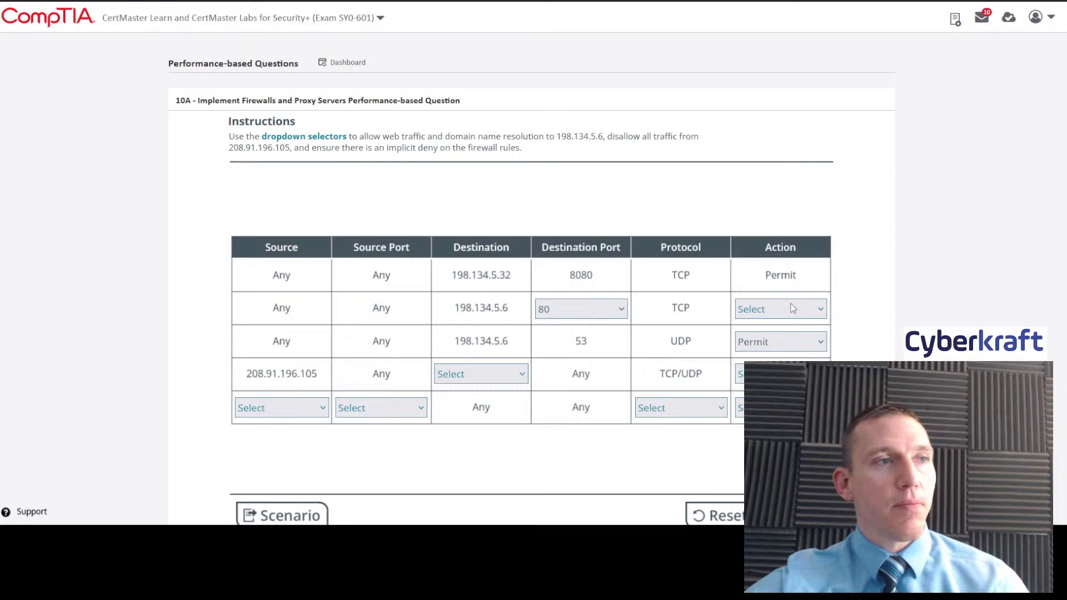
pyautogui.click(775, 340)
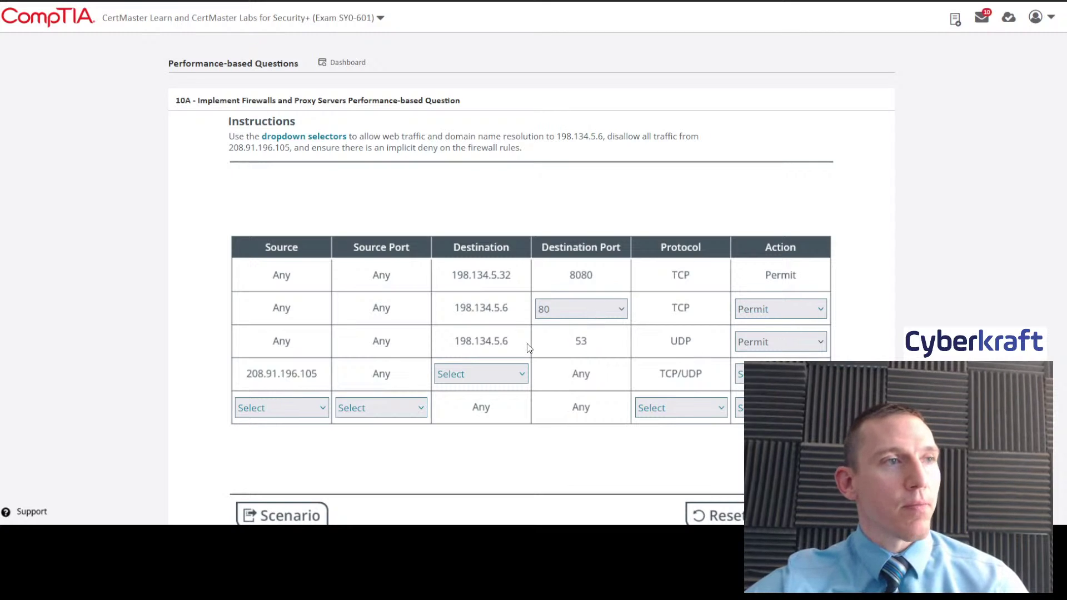
# Step: Set the 208.91.196.105 rule's destination to Any, checking the scenario requirements before and after
pyautogui.click(276, 517)
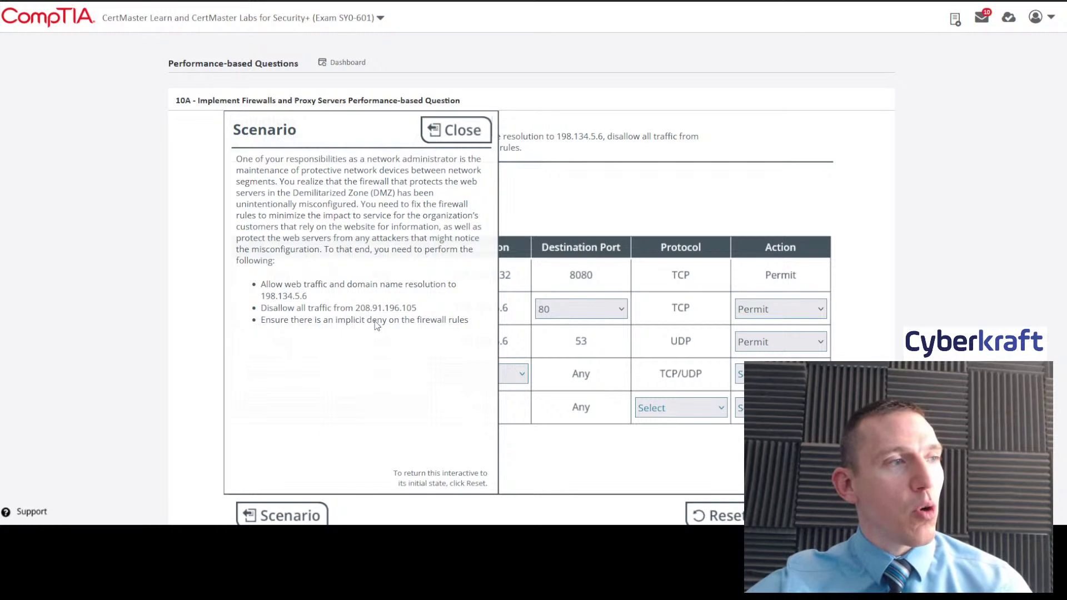
pyautogui.click(284, 516)
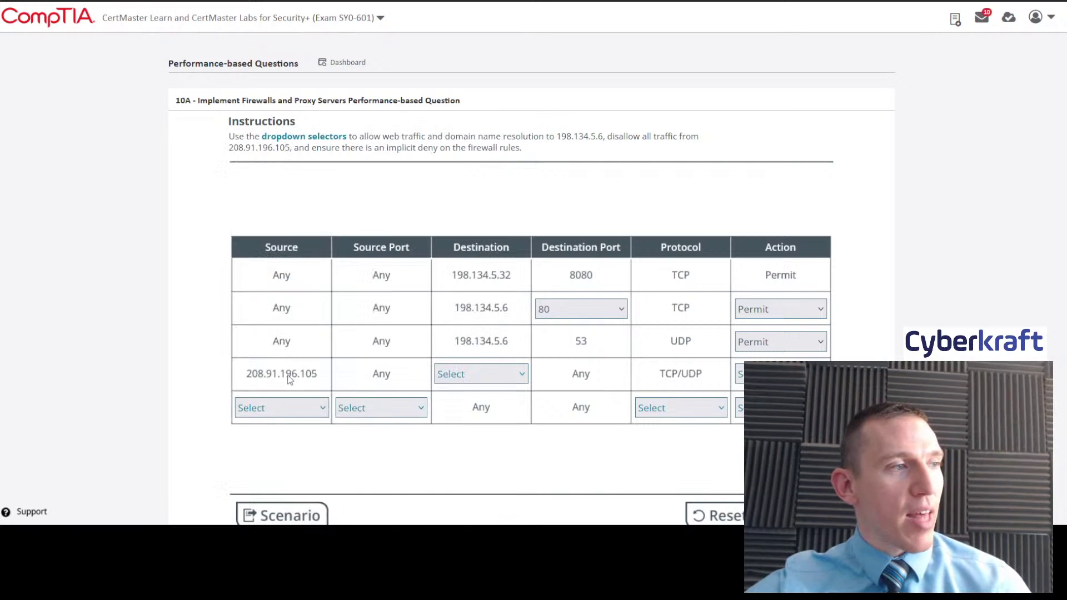
pyautogui.click(297, 515)
pyautogui.click(297, 515)
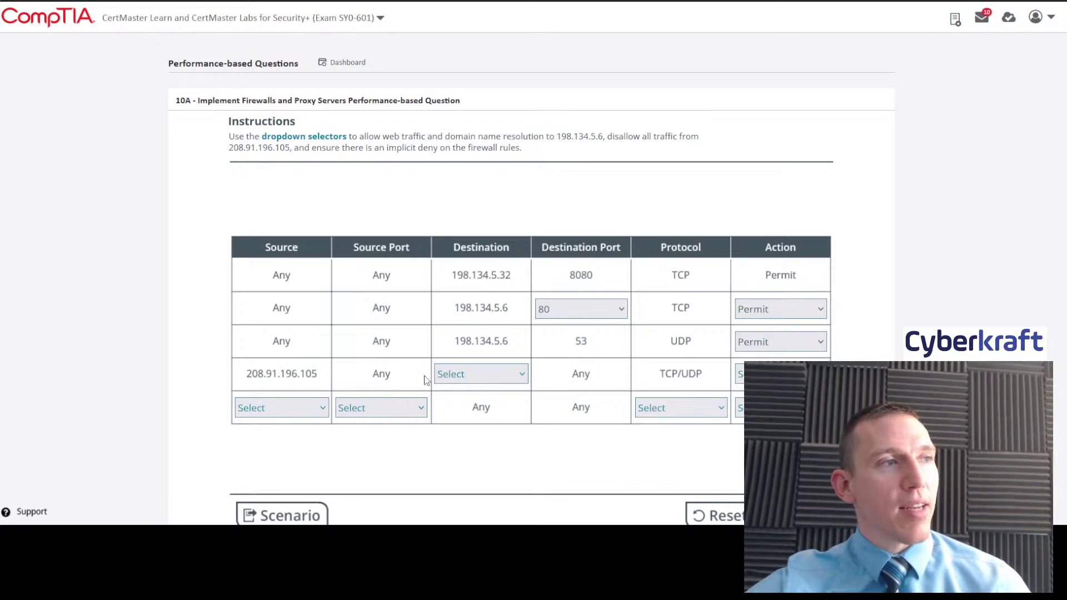
pyautogui.click(488, 372)
pyautogui.click(483, 422)
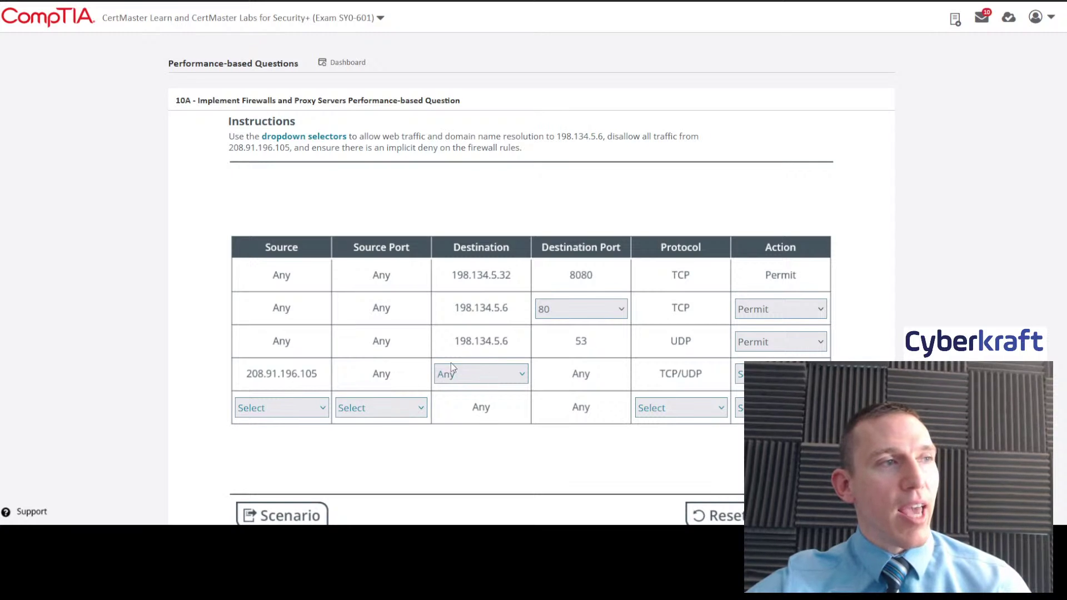
pyautogui.click(306, 510)
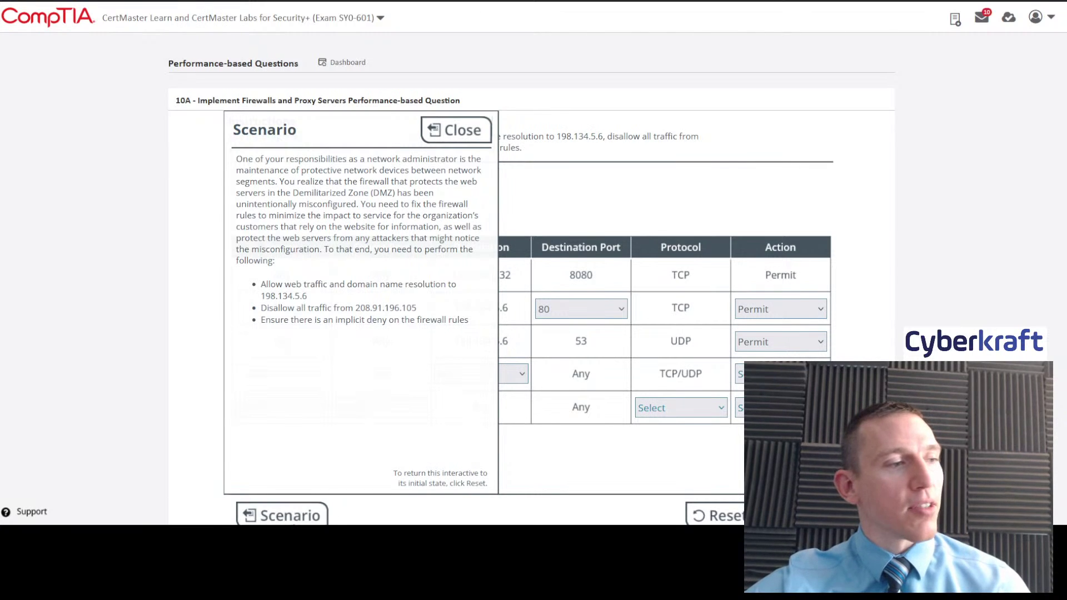
pyautogui.click(284, 515)
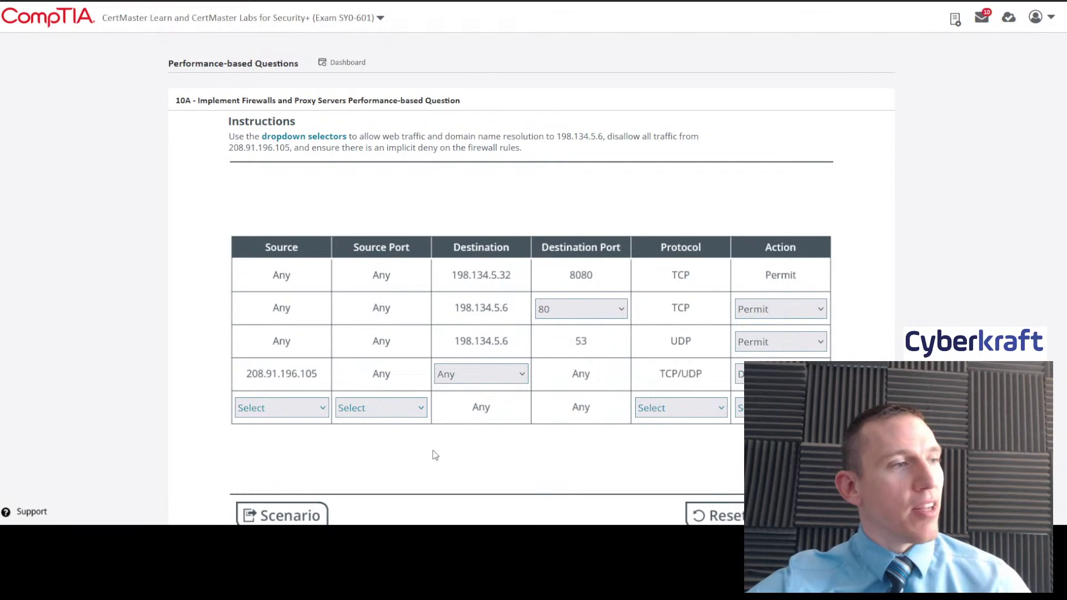
# Step: Set the bottom rule's source, source port and protocol to Any and its action to Deny
pyautogui.click(282, 515)
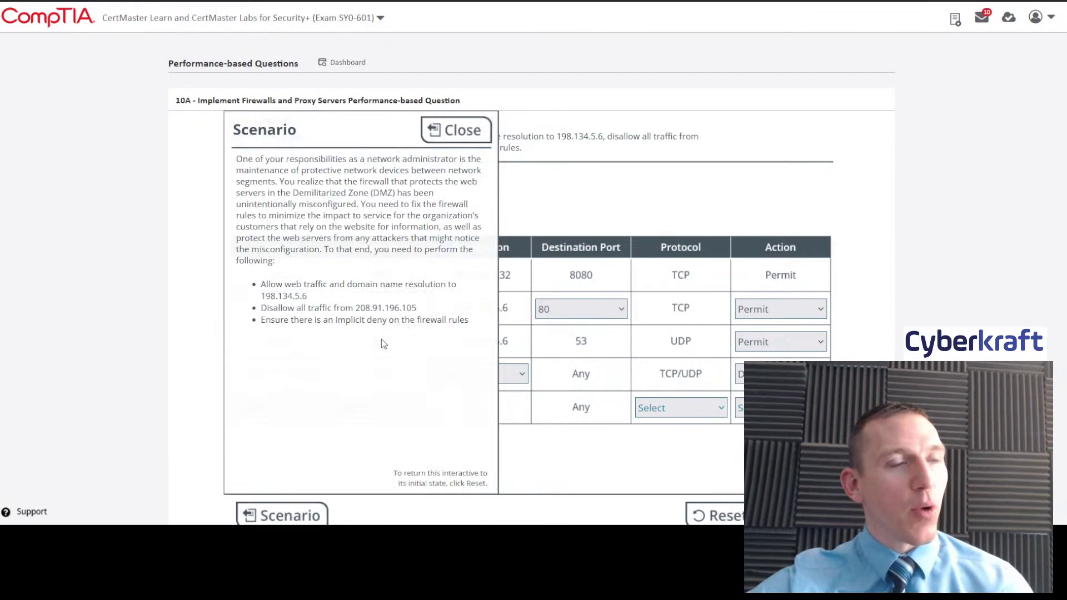
pyautogui.click(464, 130)
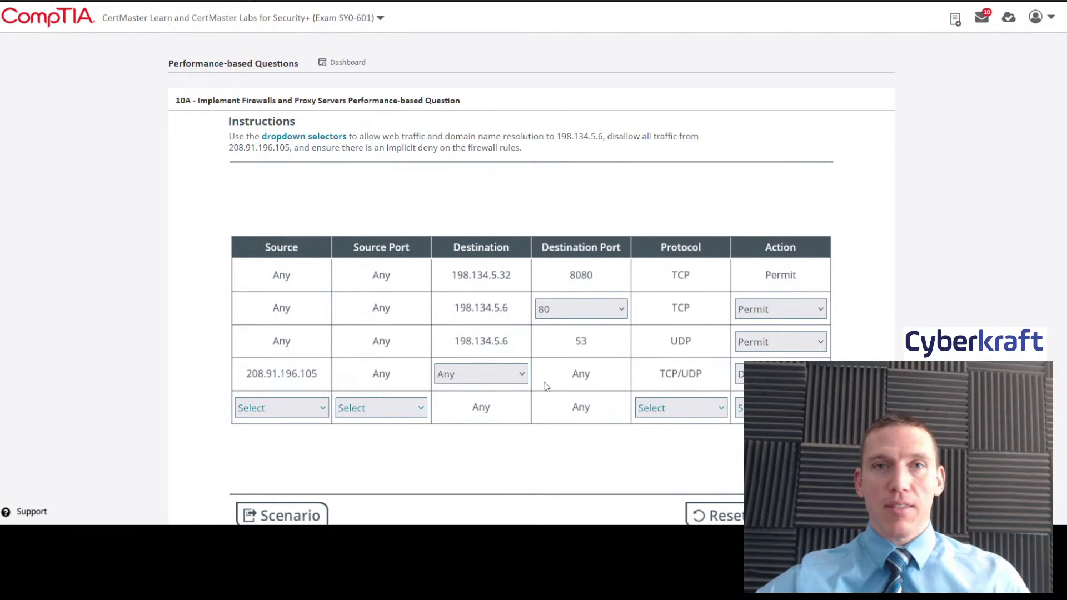
pyautogui.click(314, 414)
pyautogui.click(282, 457)
pyautogui.click(376, 412)
pyautogui.click(364, 318)
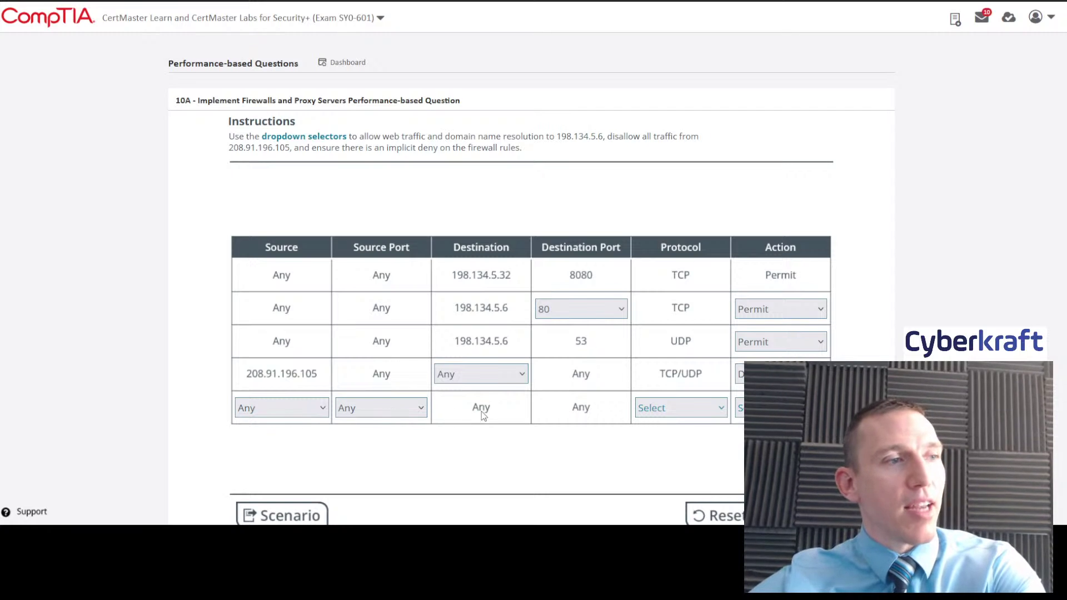
pyautogui.click(675, 452)
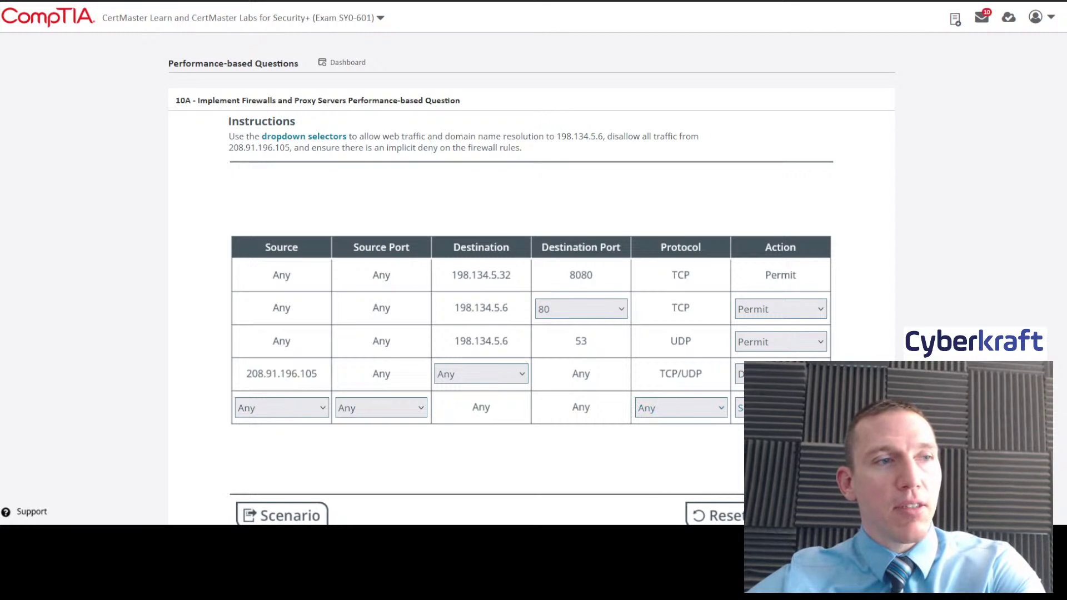
pyautogui.click(778, 439)
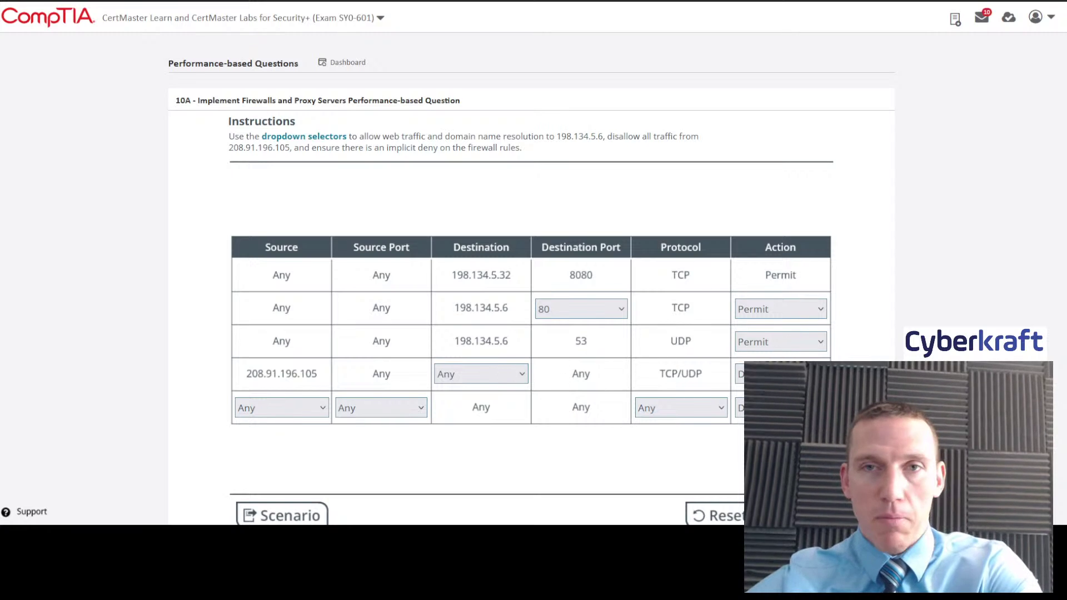
# Step: After rereading the scenario, restore Permit as the DNS rule's action
pyautogui.click(283, 512)
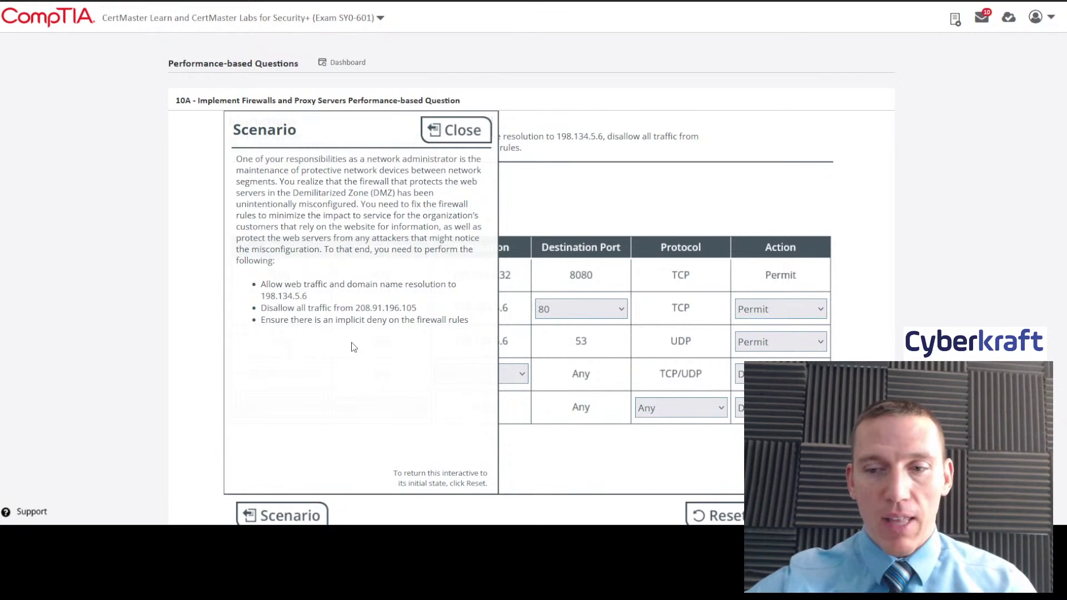
pyautogui.click(455, 130)
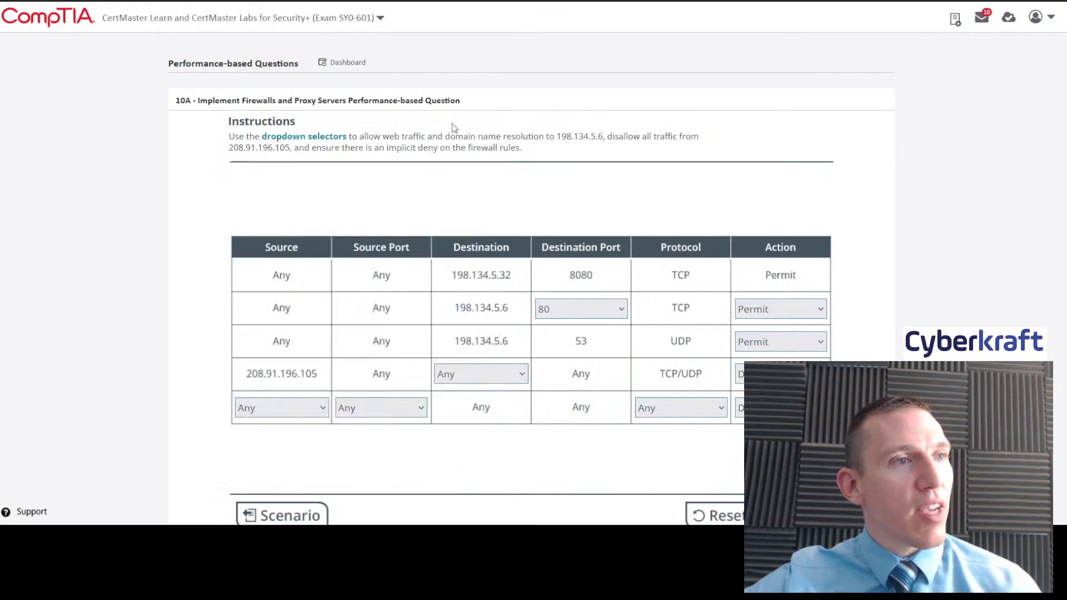
pyautogui.click(776, 342)
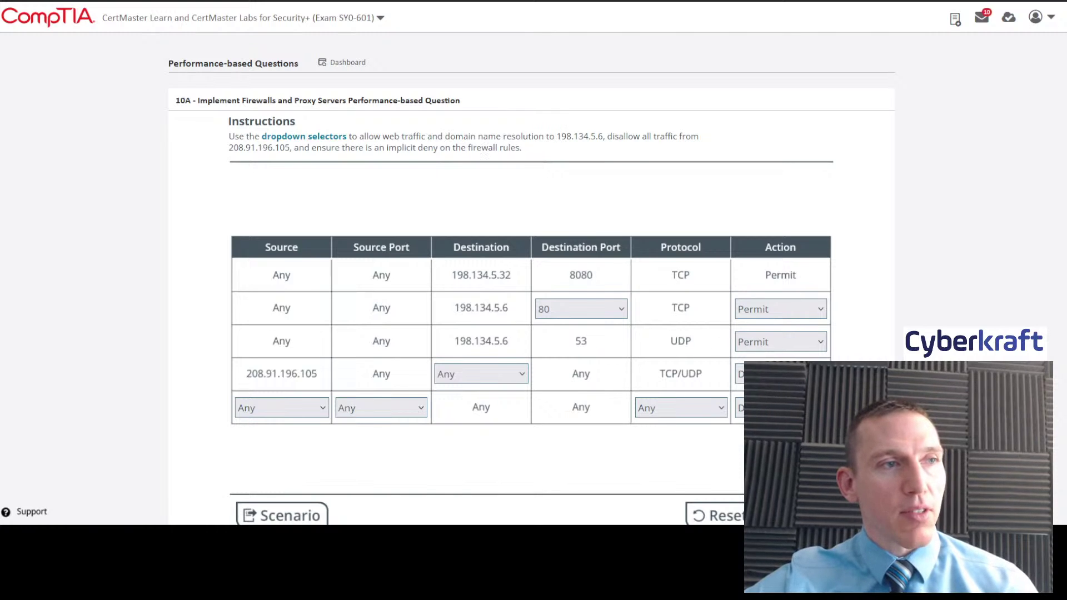
pyautogui.click(748, 357)
pyautogui.press('Down')
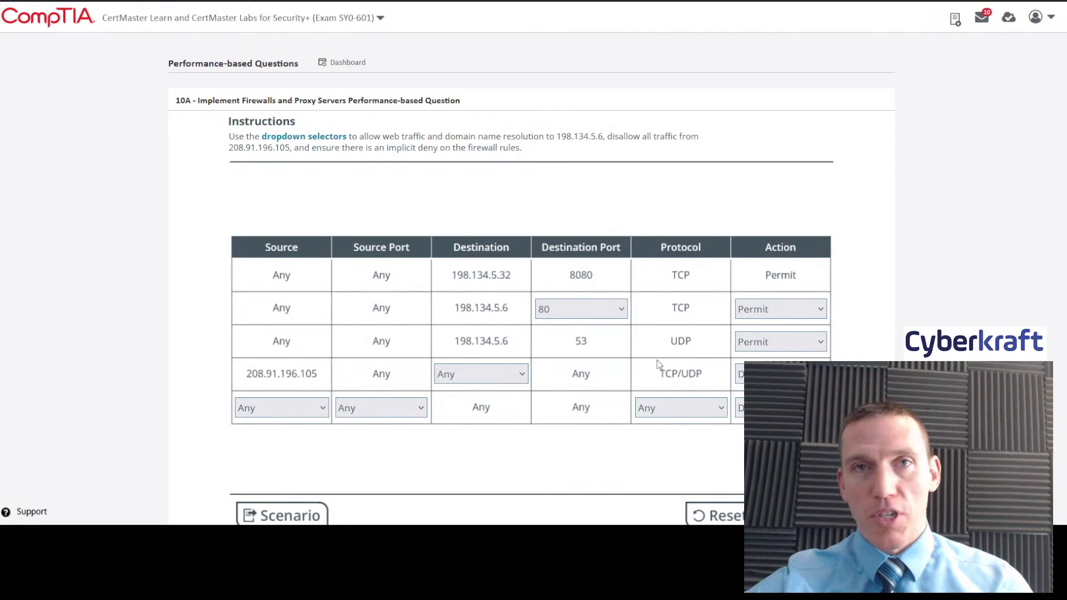
# Step: Submit the firewall rules, read the 9/9 grading explanation, and collapse it to the score bar
pyautogui.click(792, 515)
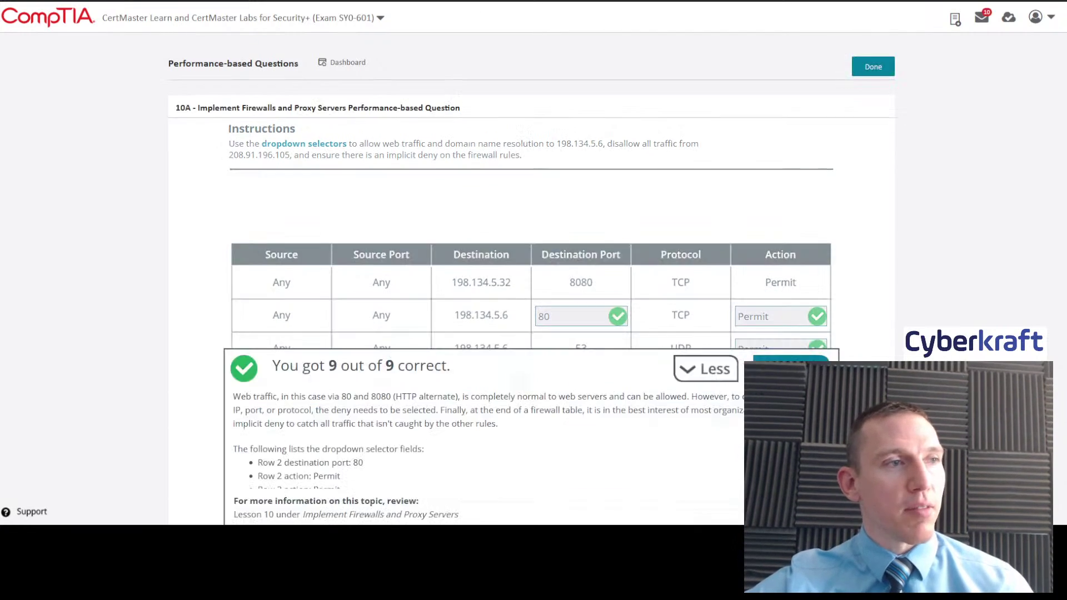
pyautogui.scroll(-3, 589, 411)
pyautogui.scroll(3, 596, 432)
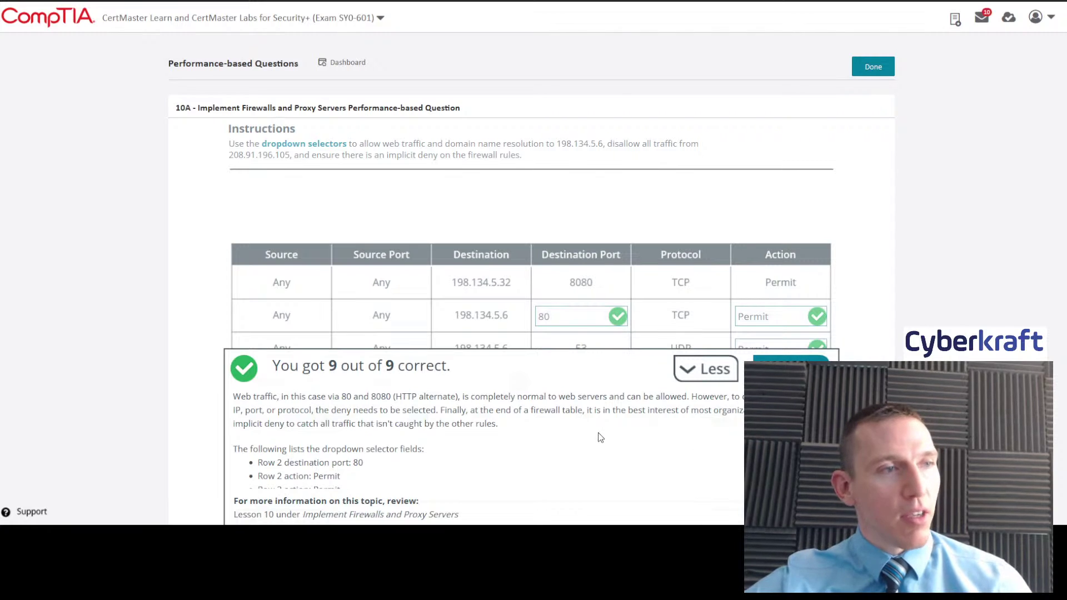
pyautogui.scroll(-2, 943, 321)
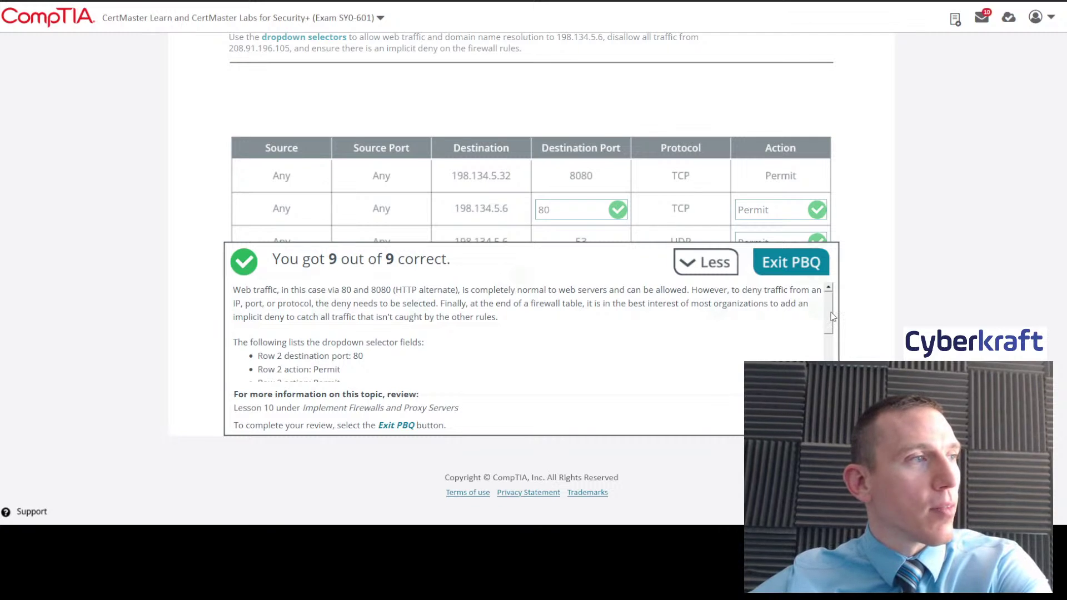
pyautogui.moveTo(829, 315)
pyautogui.mouseDown()
pyautogui.moveTo(834, 329)
pyautogui.moveTo(839, 310)
pyautogui.mouseUp()
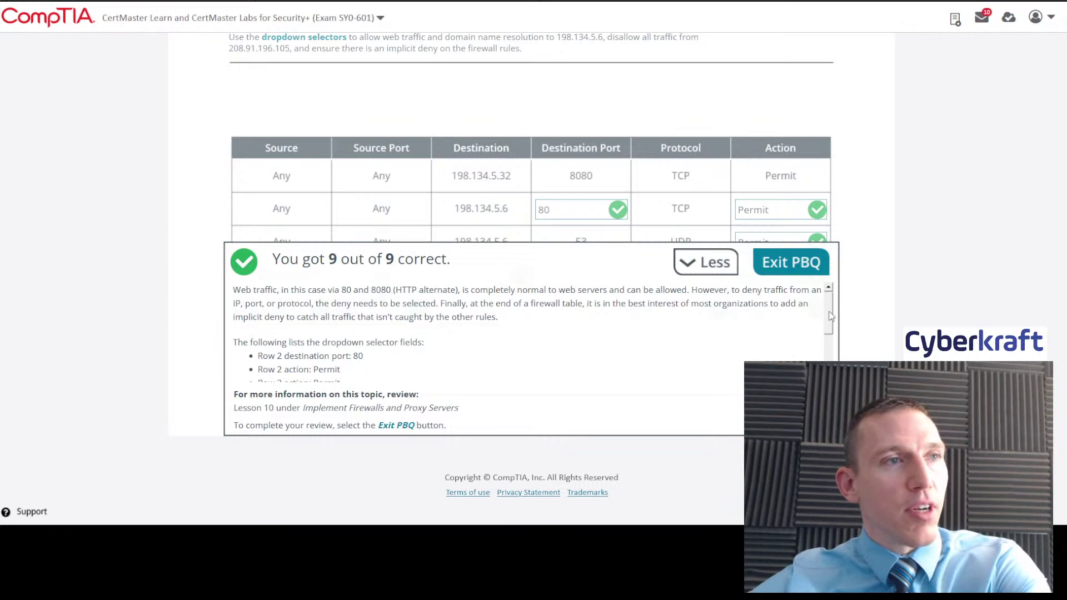
pyautogui.moveTo(829, 317); pyautogui.dragTo(831, 361)
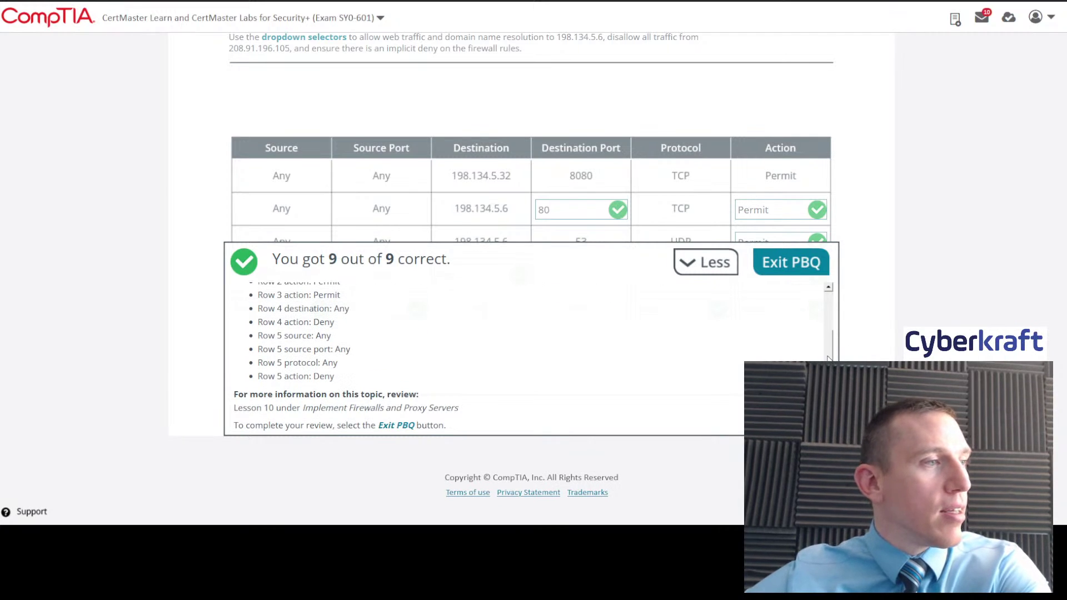
pyautogui.scroll(5, 404, 324)
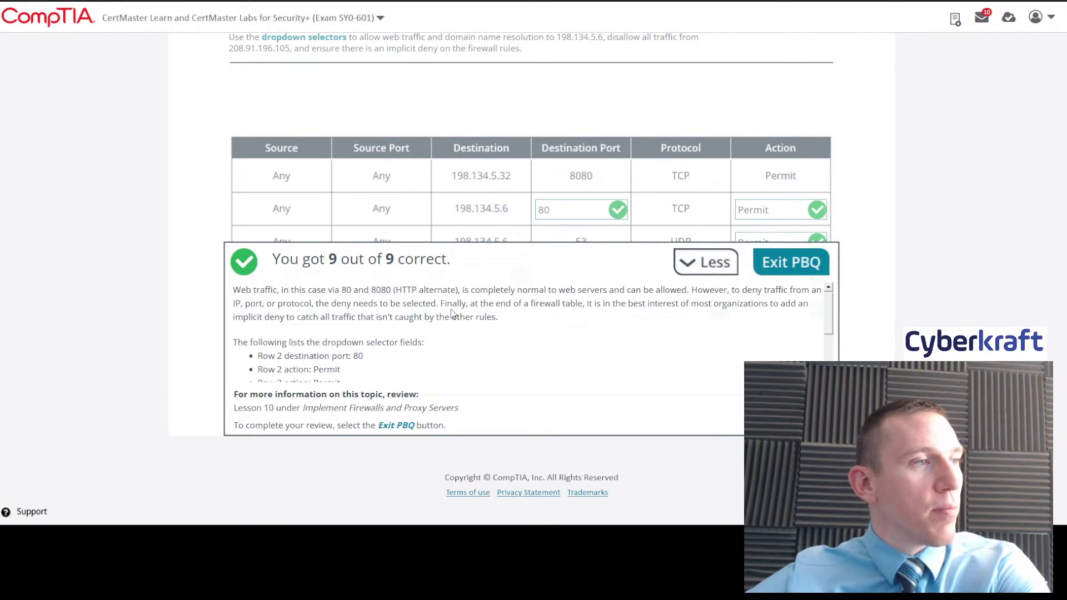
pyautogui.click(705, 262)
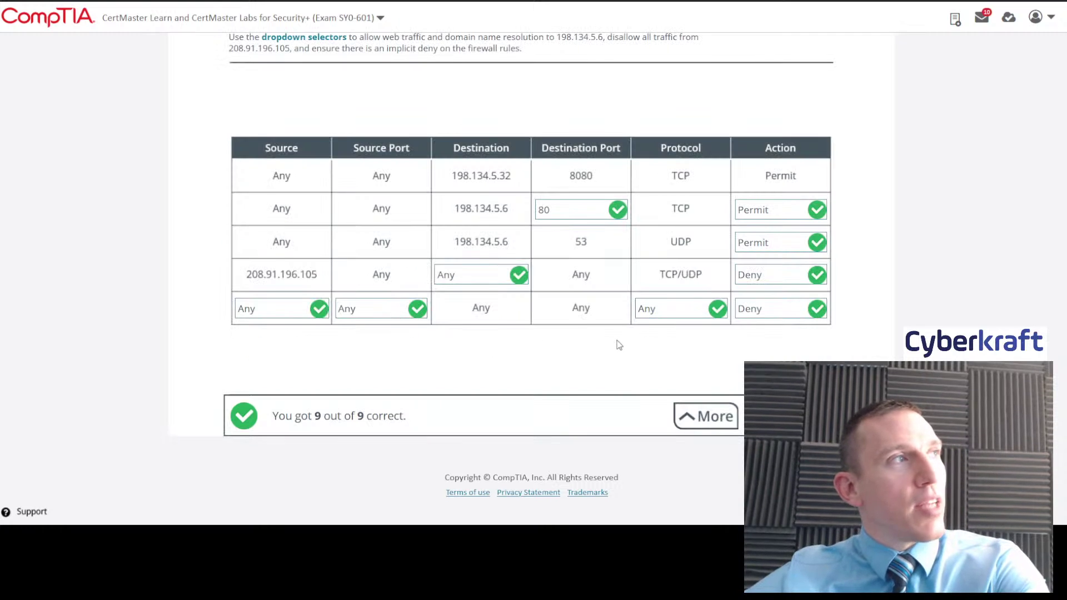
pyautogui.scroll(2, 608, 382)
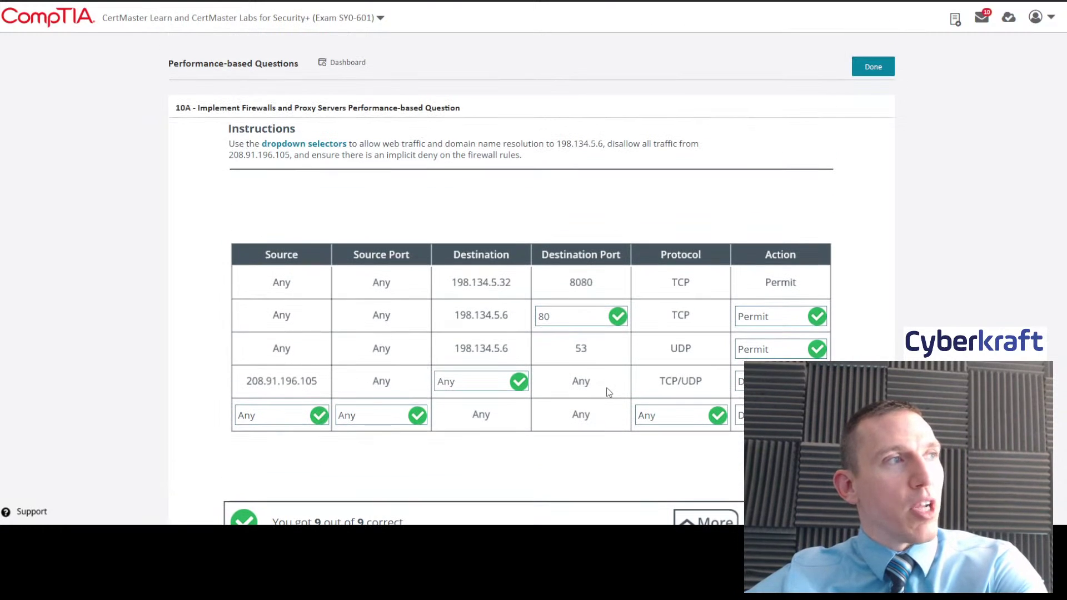
# Step: Mark the firewall question Done and open 09B - Implement Secure Switching and Routing from the PBQ list
pyautogui.click(872, 67)
pyautogui.scroll(-2, 510, 345)
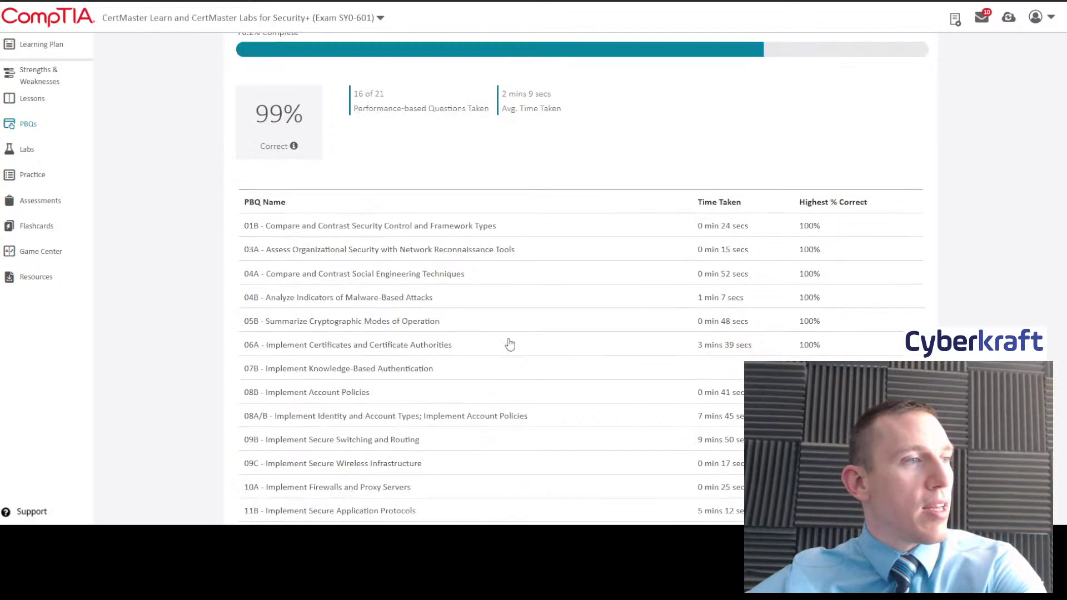
pyautogui.scroll(-3, 497, 267)
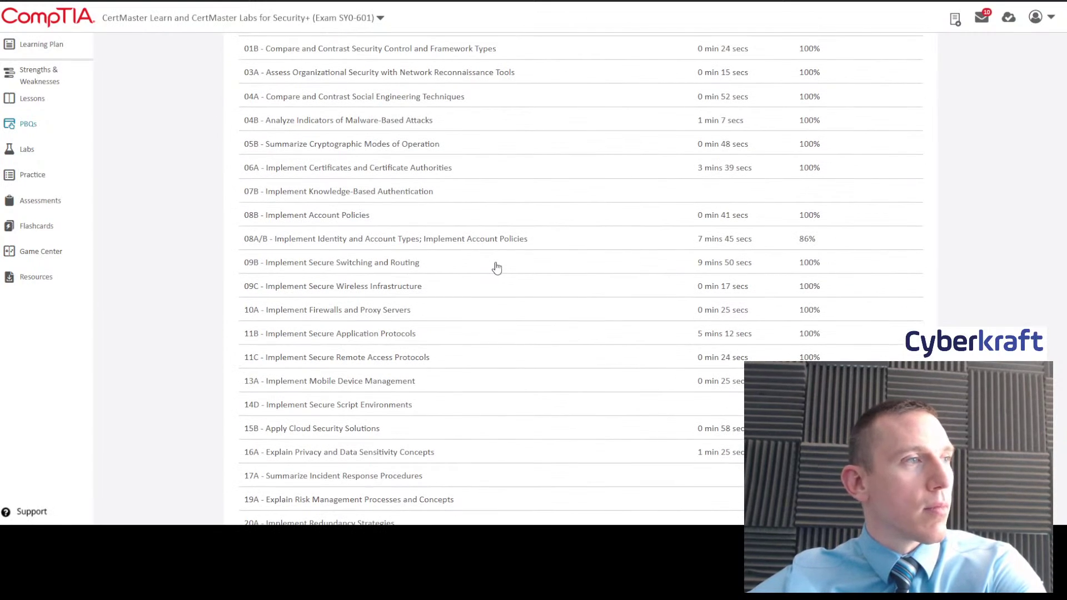
pyautogui.click(459, 269)
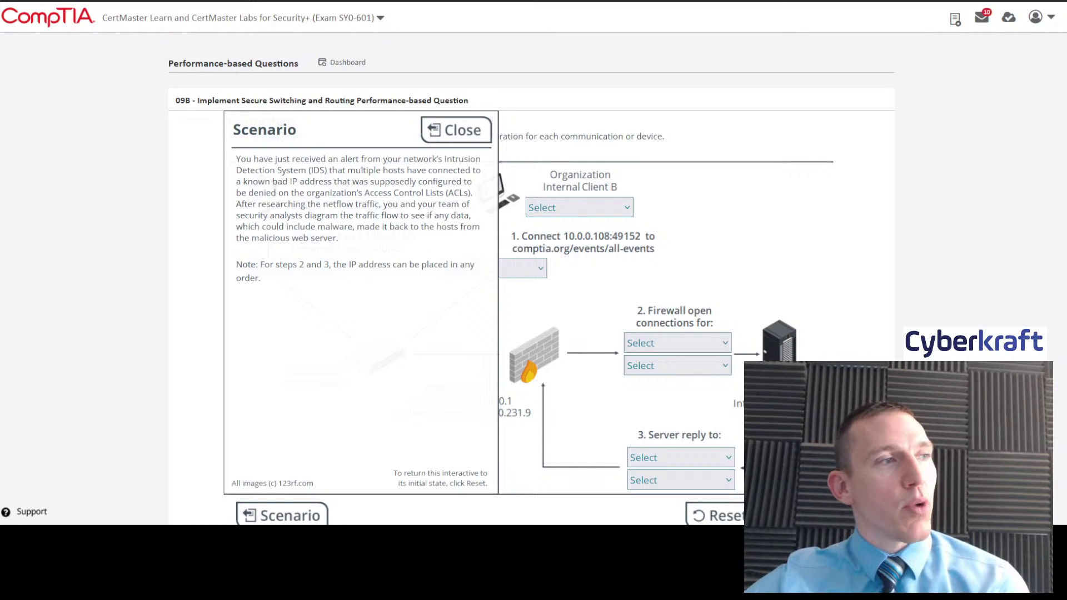
pyautogui.click(465, 132)
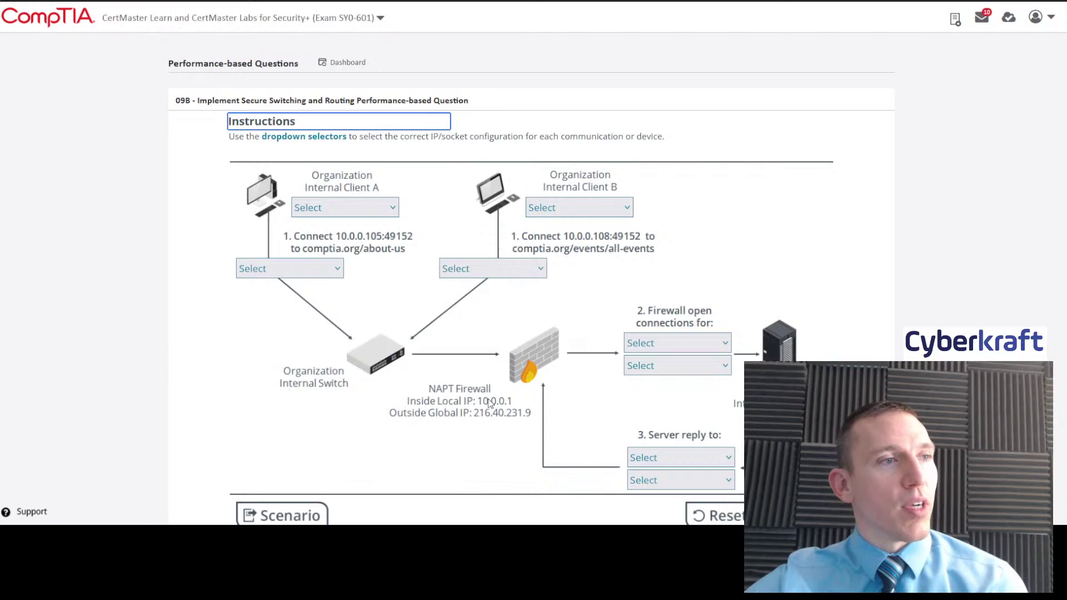
pyautogui.click(284, 505)
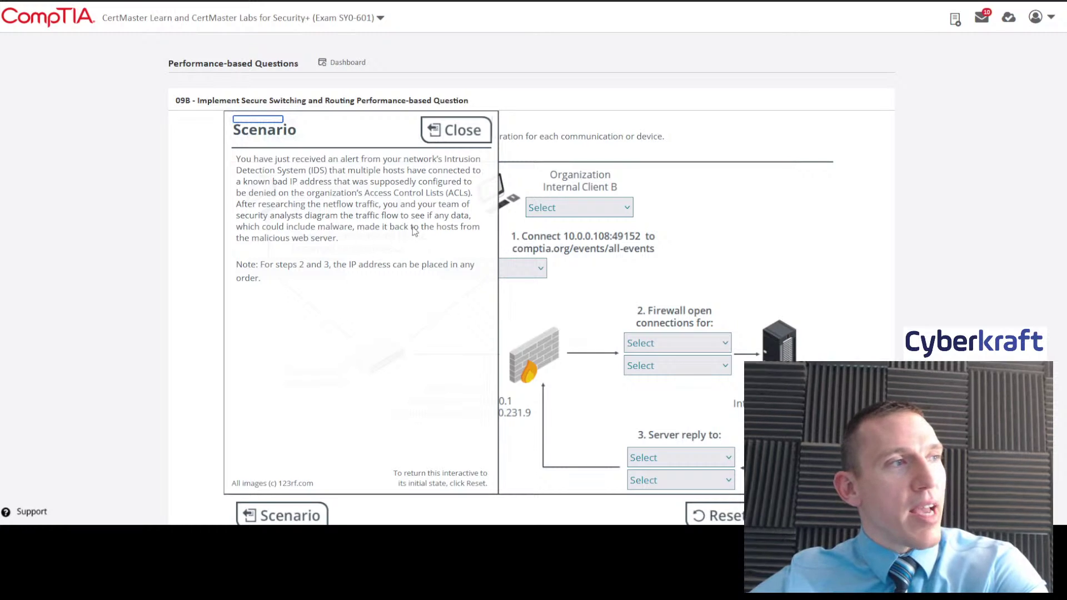
# Step: Close the scenario, then set Client A to 10.0.0.105 and Client B to 10.0.0.108
pyautogui.click(453, 130)
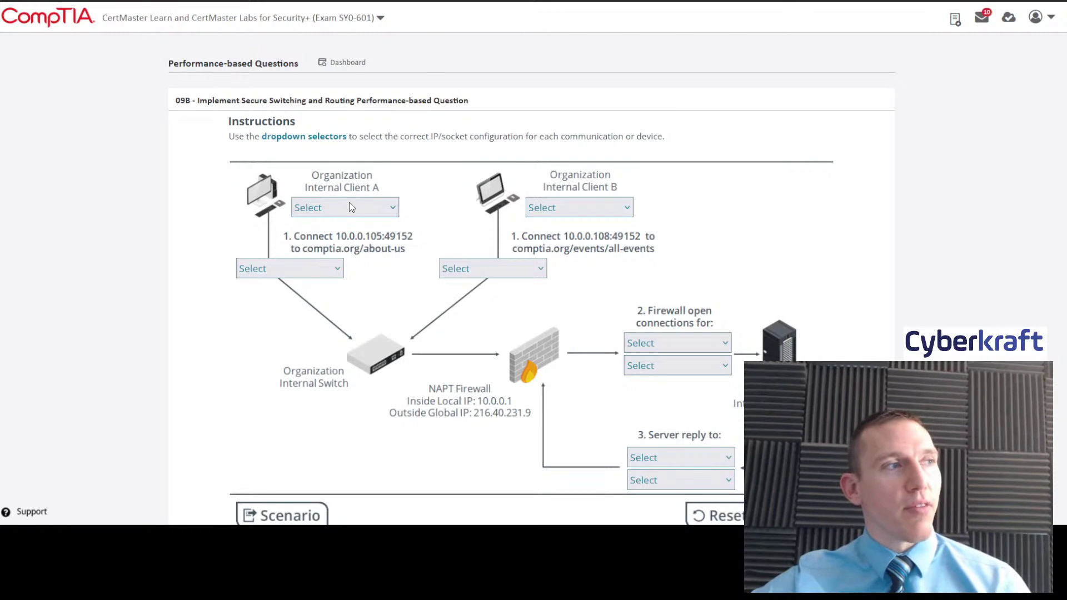
pyautogui.click(344, 290)
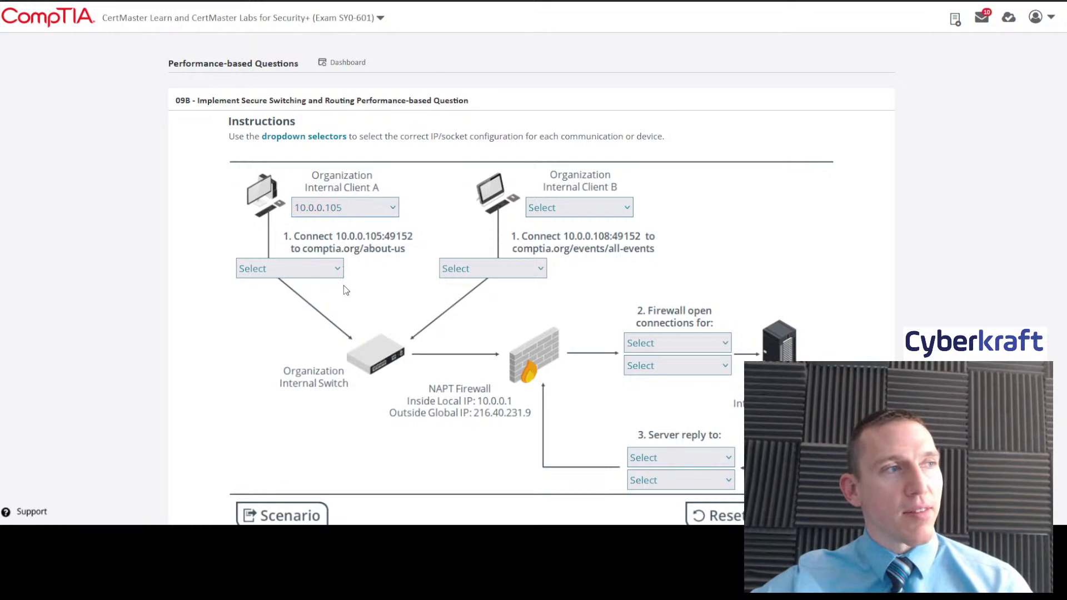
pyautogui.click(578, 207)
pyautogui.click(578, 320)
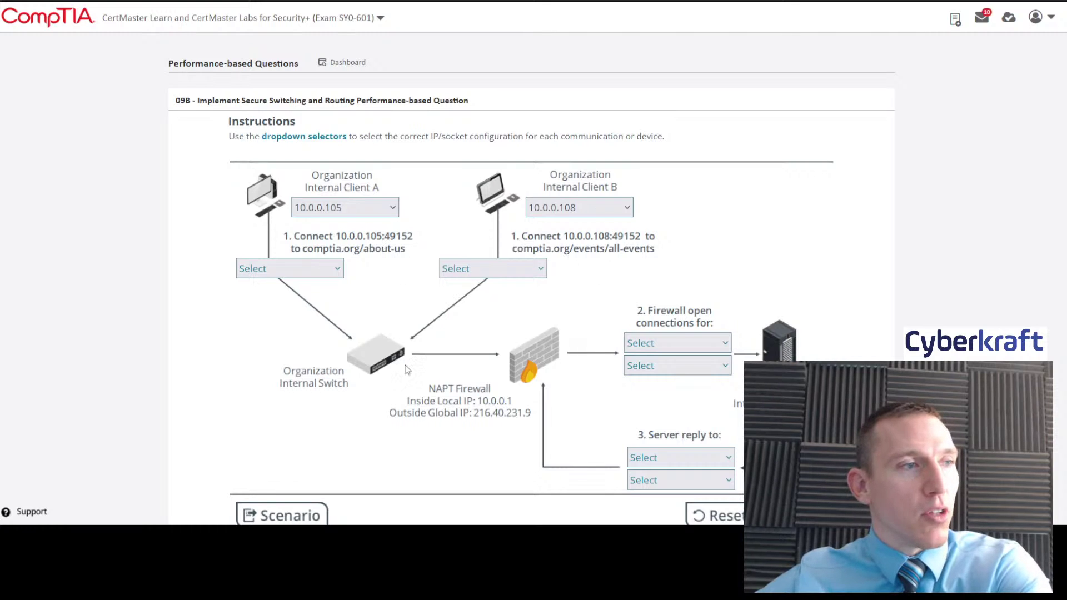
# Step: Scroll the NAPT diagram to view the clients' destination socket dropdowns
pyautogui.scroll(-2, 434, 383)
pyautogui.scroll(2, 453, 356)
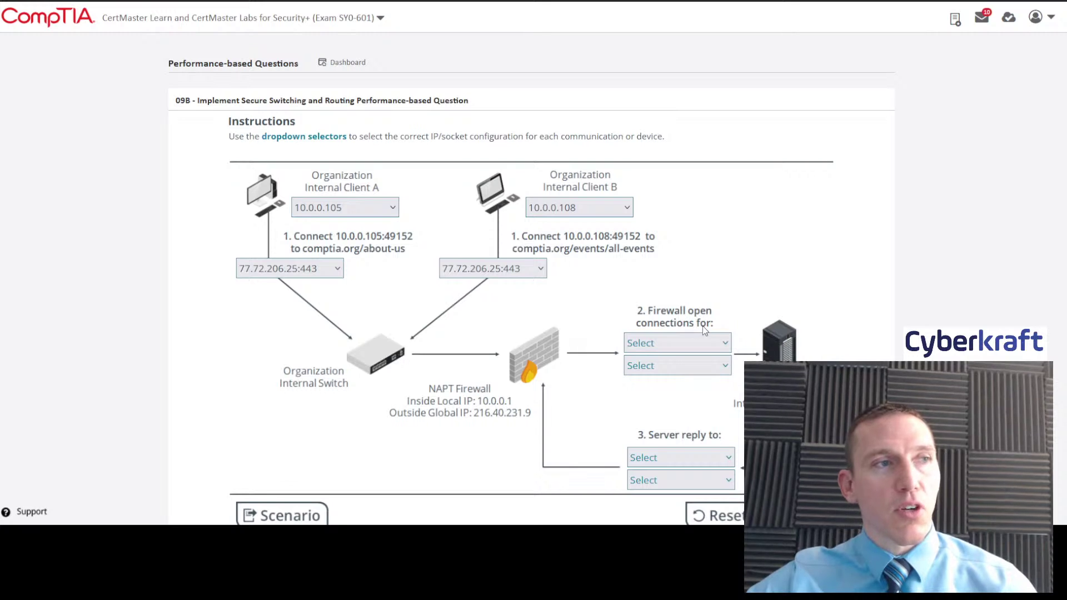
pyautogui.click(281, 516)
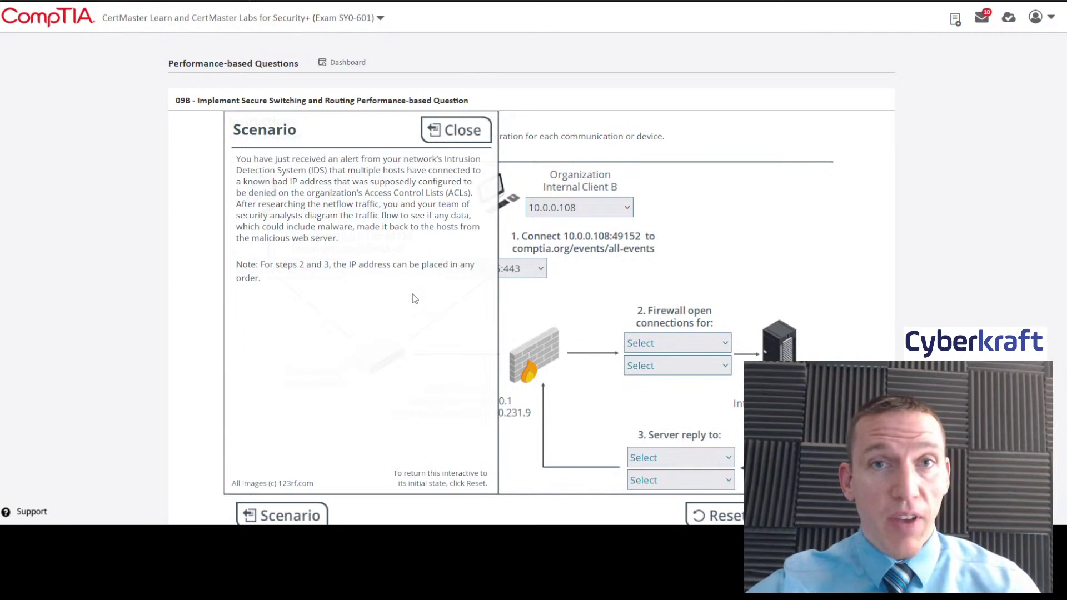
pyautogui.click(456, 130)
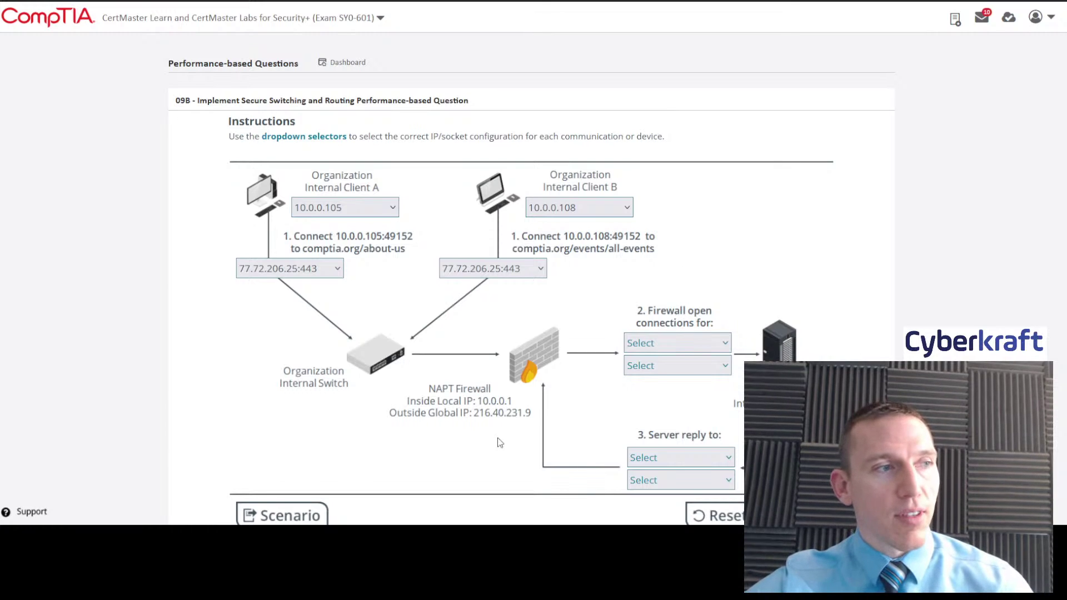
# Step: Set the two firewall connections to 216.40.231.9:60105 and 216.40.231.9:60108
pyautogui.click(675, 343)
pyautogui.click(673, 377)
pyautogui.click(675, 373)
pyautogui.click(685, 349)
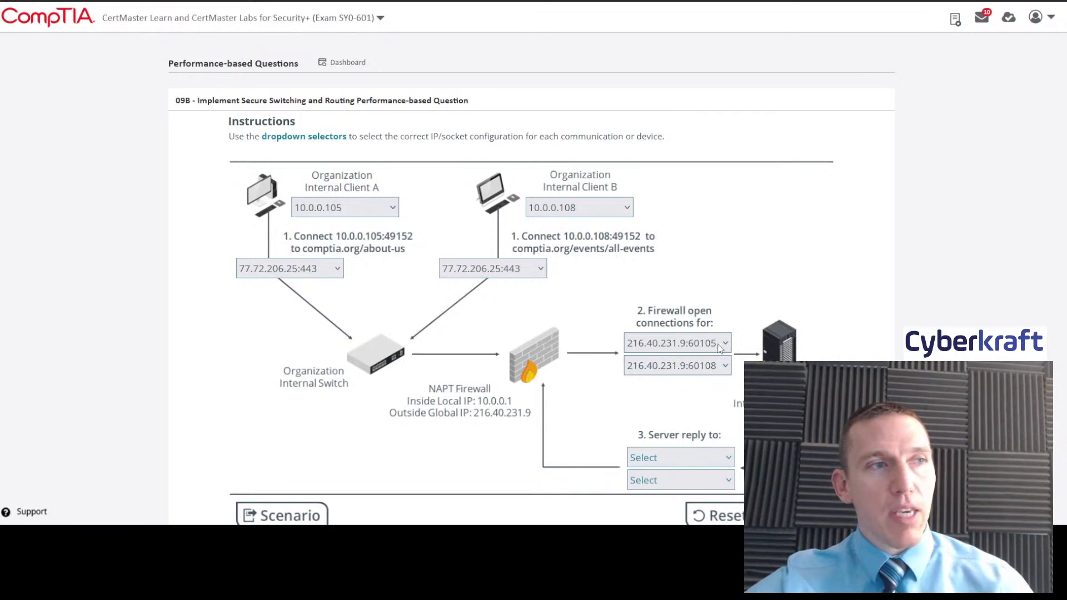
# Step: Set the two server reply rows to the matching 216.40.231.9 firewall sockets
pyautogui.click(699, 462)
pyautogui.click(687, 420)
pyautogui.click(687, 485)
pyautogui.click(692, 470)
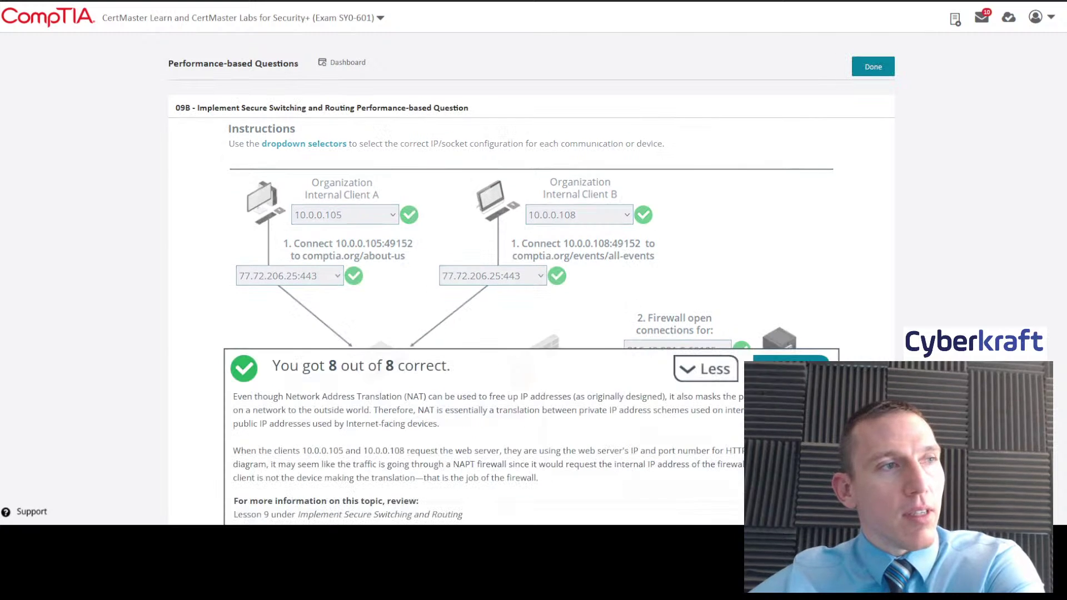
# Step: Review the grading explanation, then collapse it to the 8/8 score bar to reveal the graded NAPT diagram
pyautogui.scroll(-1, 568, 421)
pyautogui.scroll(-2, 669, 394)
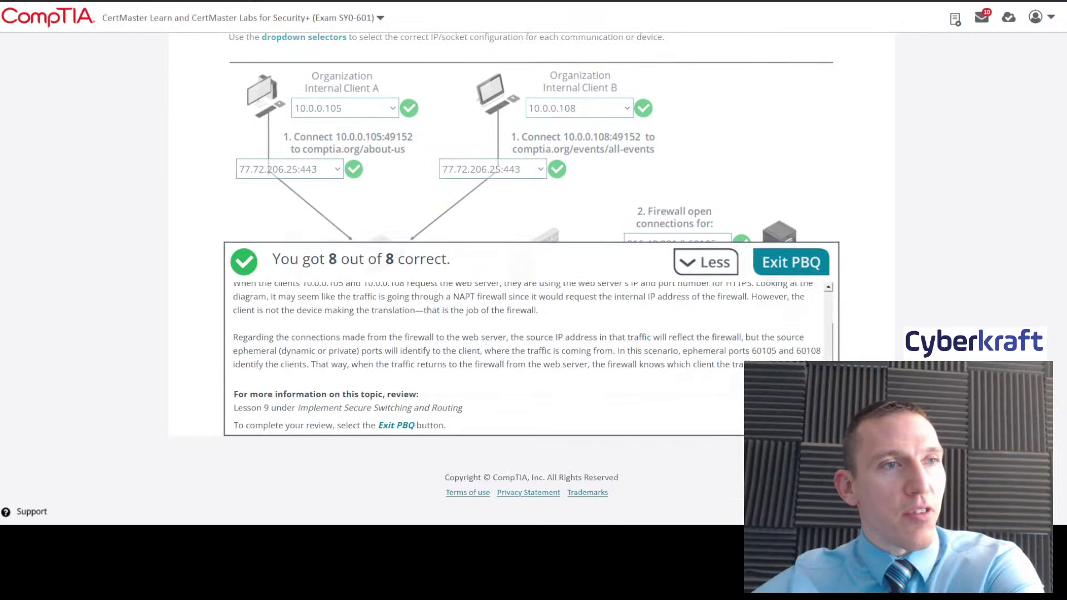
pyautogui.scroll(1, 672, 384)
pyautogui.scroll(-1, 689, 345)
pyautogui.scroll(1, 692, 340)
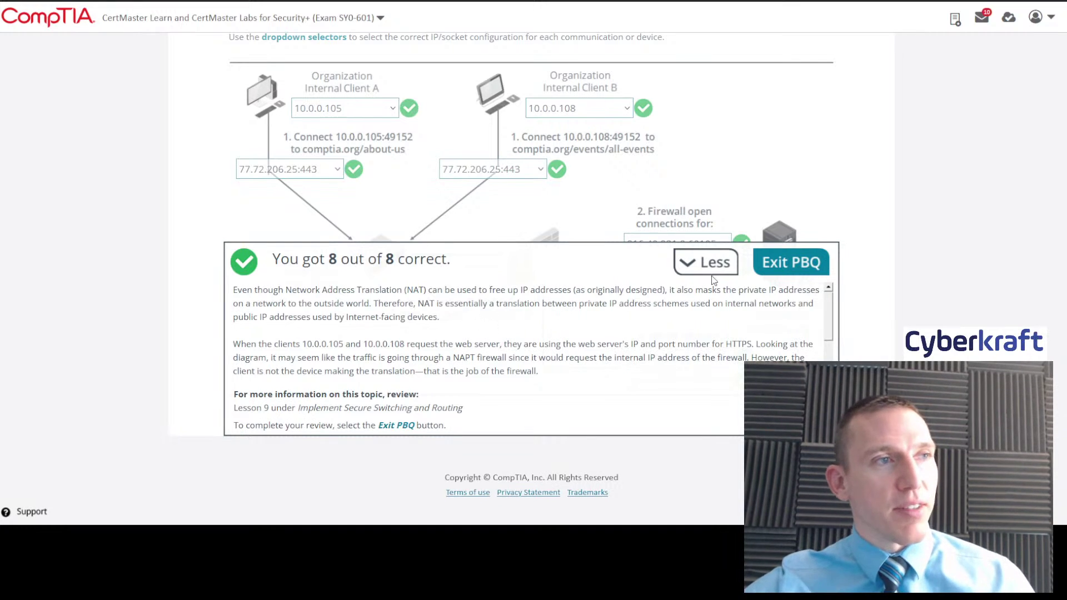
pyautogui.click(538, 264)
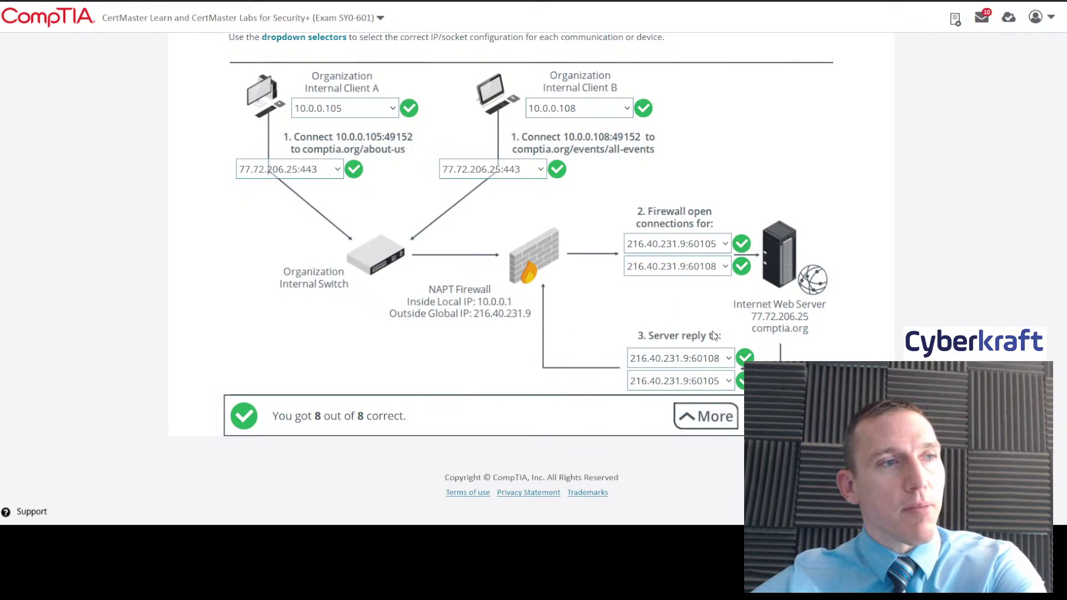
pyautogui.click(712, 418)
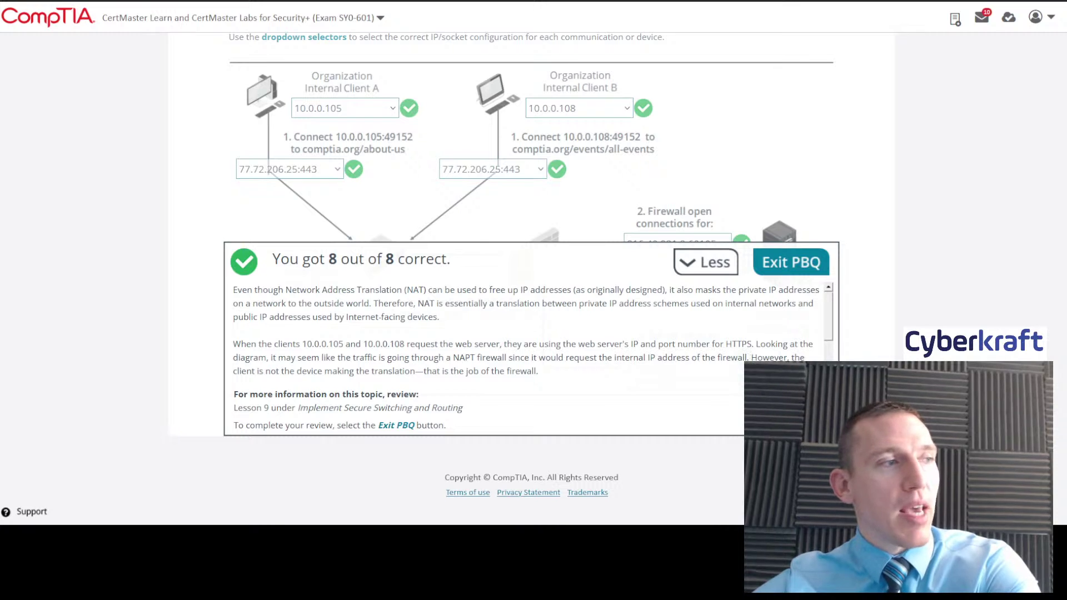
pyautogui.scroll(-1, 658, 383)
pyautogui.scroll(1, 649, 384)
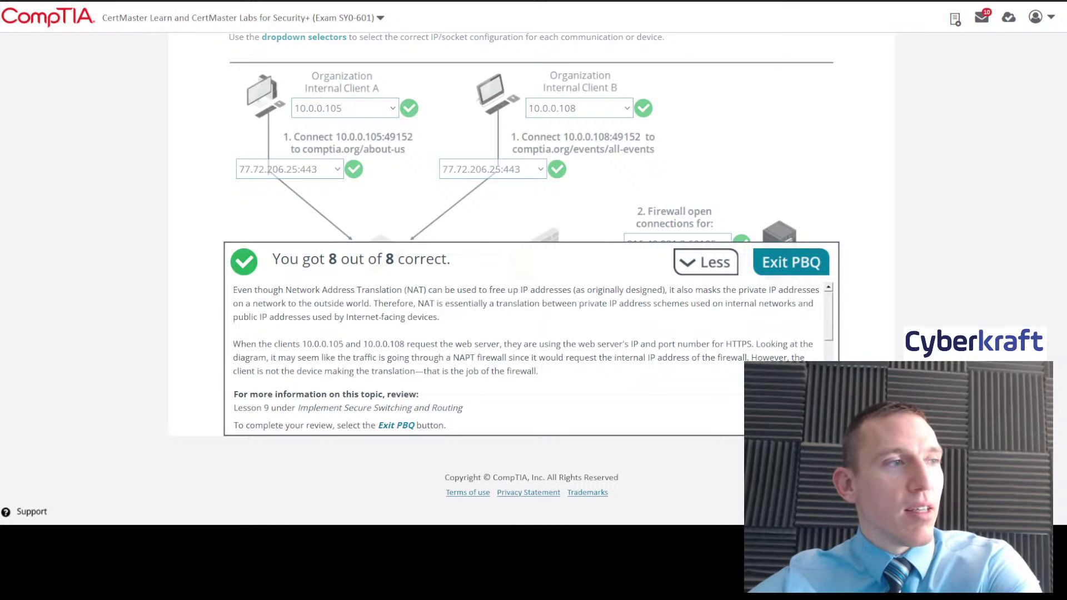
pyautogui.click(714, 263)
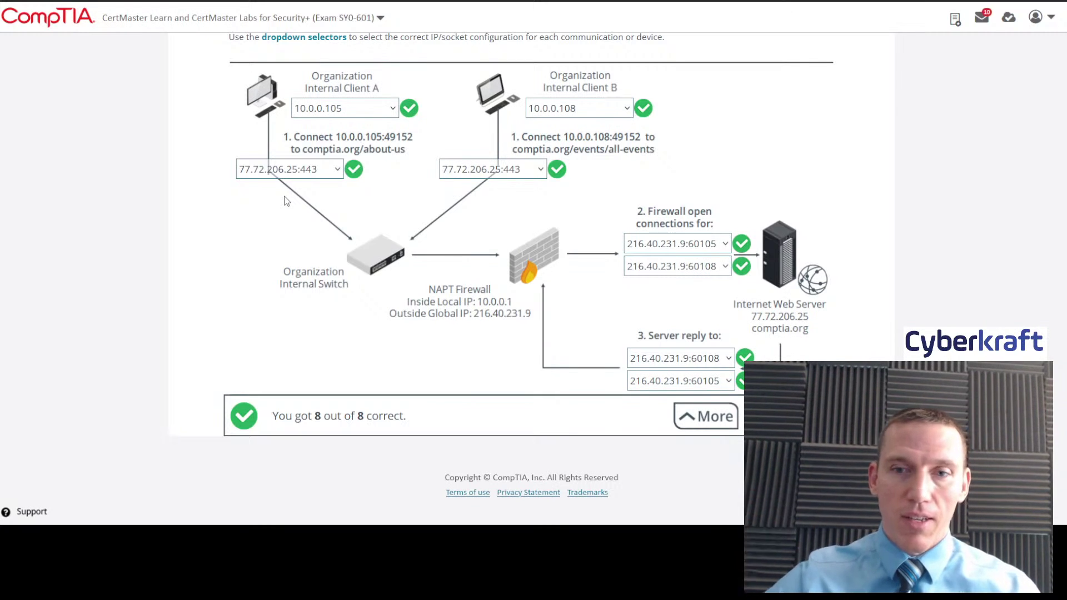
pyautogui.click(692, 417)
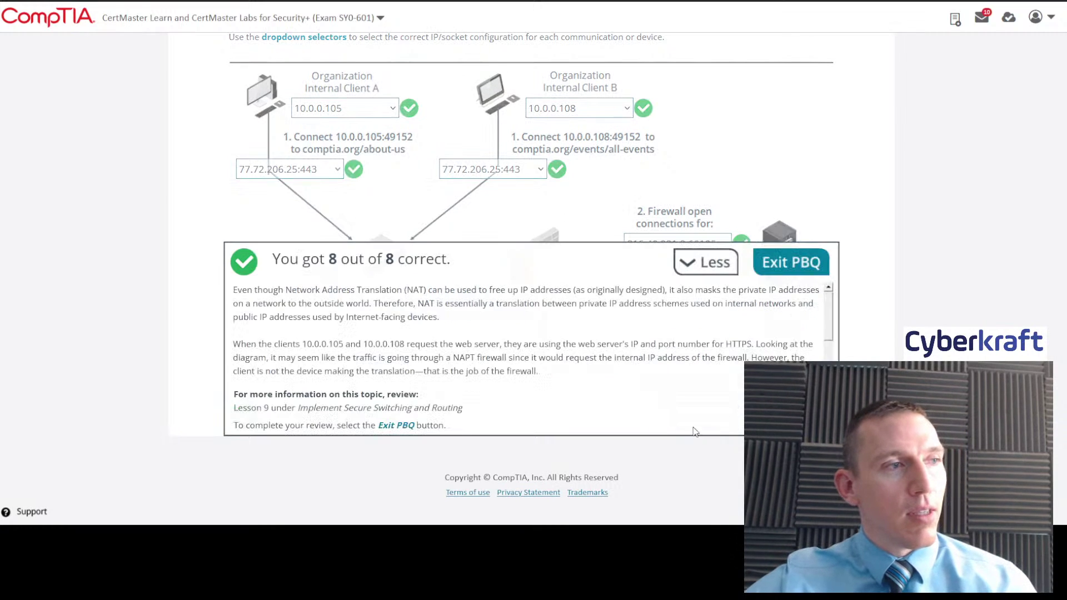
pyautogui.scroll(-2, 631, 358)
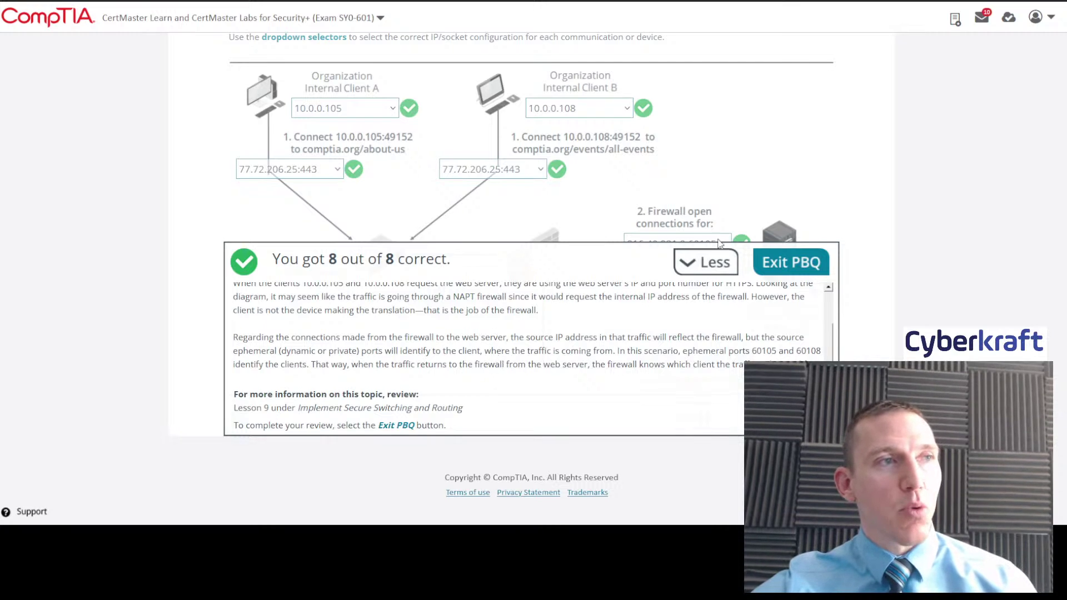
pyautogui.click(712, 262)
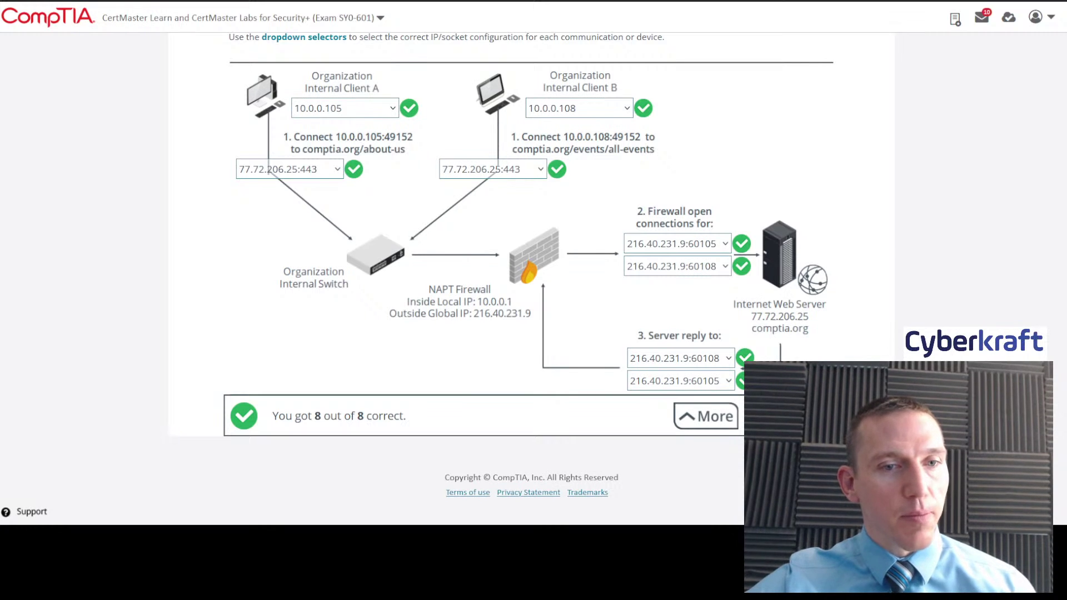
pyautogui.click(706, 416)
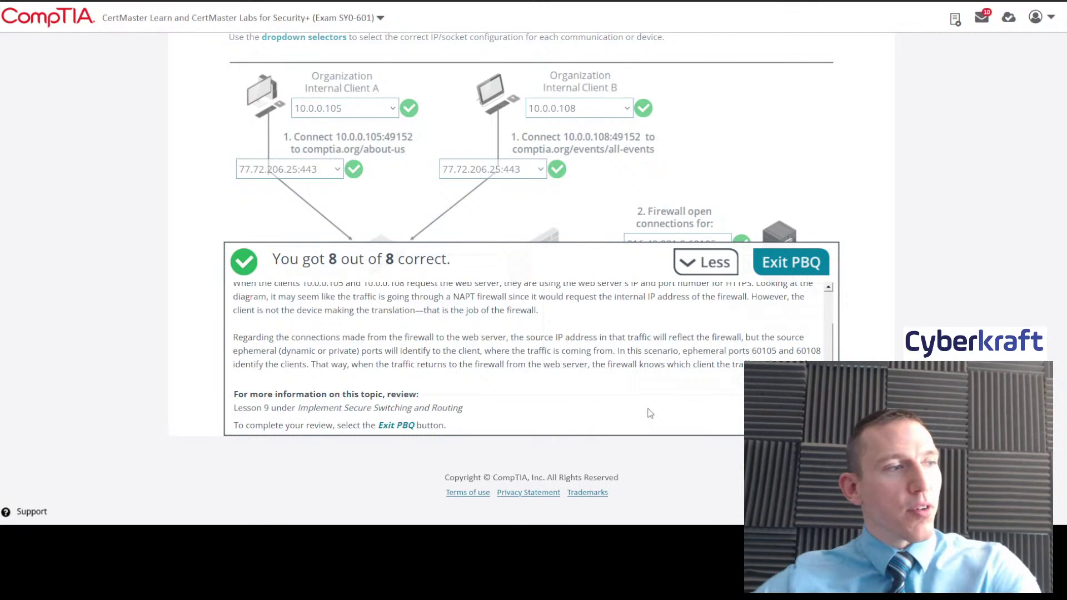
pyautogui.click(706, 262)
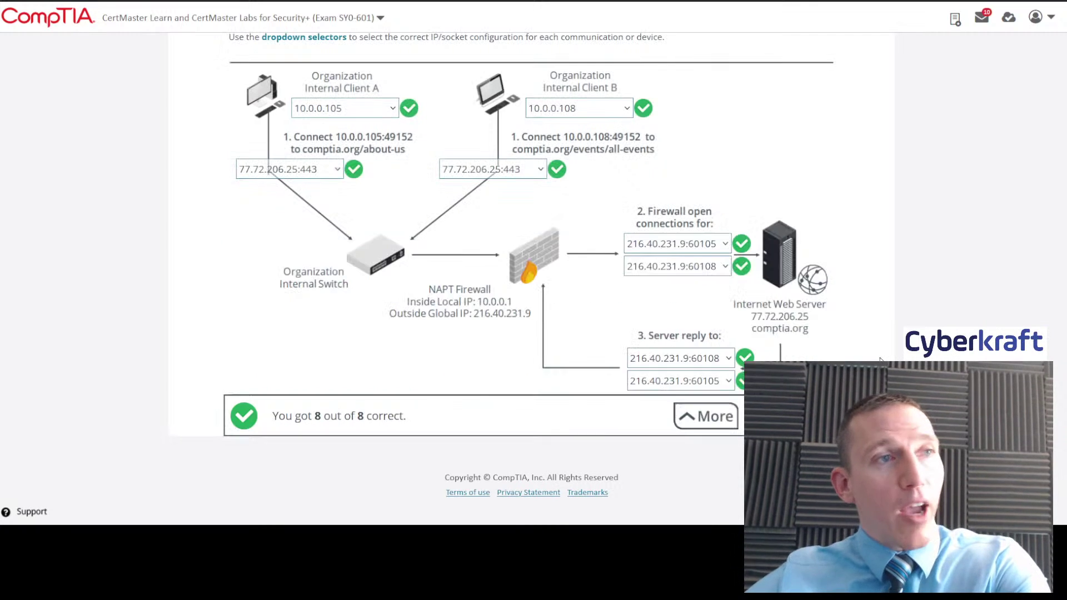
pyautogui.scroll(3, 880, 360)
pyautogui.scroll(-2, 881, 360)
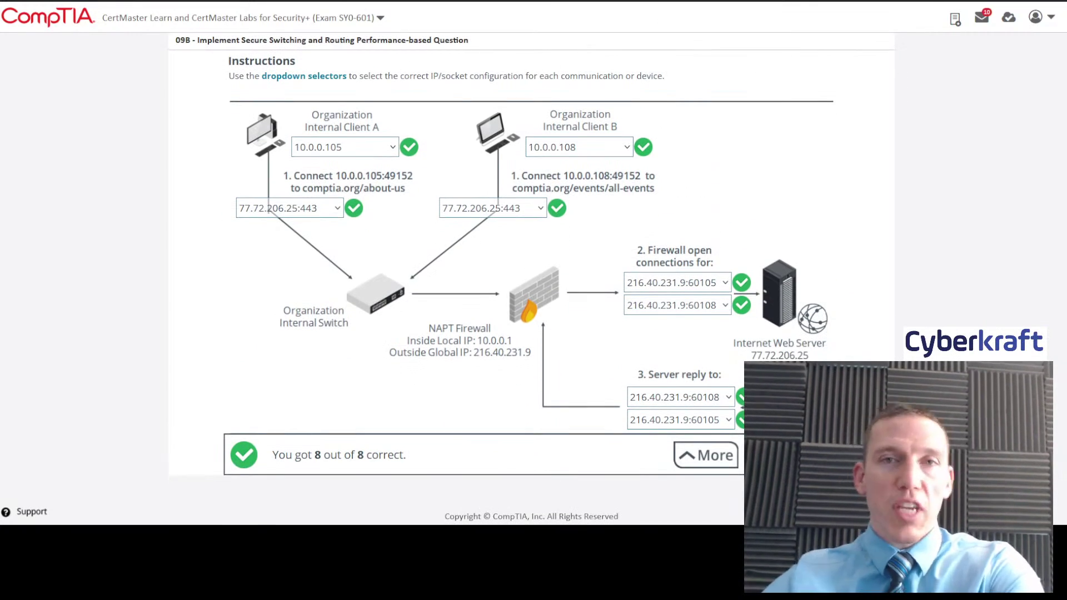